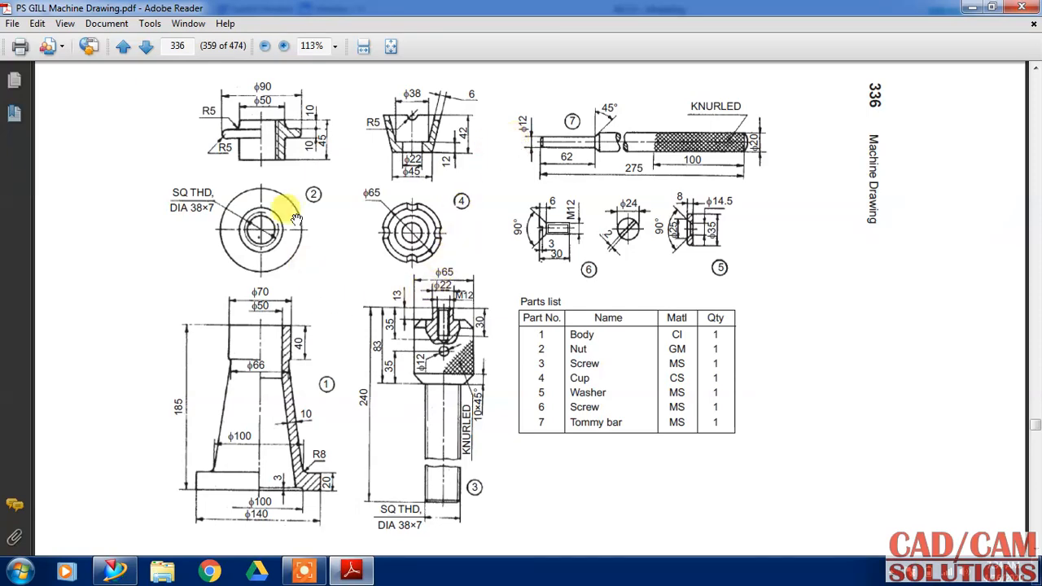
Step: Arrange the PDF drawing beside the NX modeling window so that the body's front view stays visible
double_click(291, 15)
drag(285, 309, 159, 268)
click(621, 239)
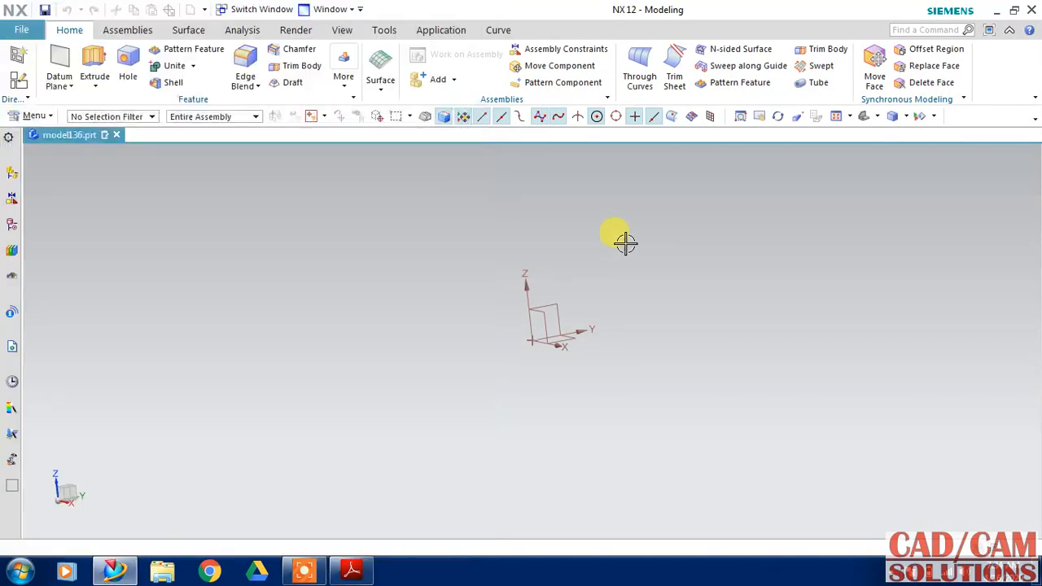
double_click(698, 11)
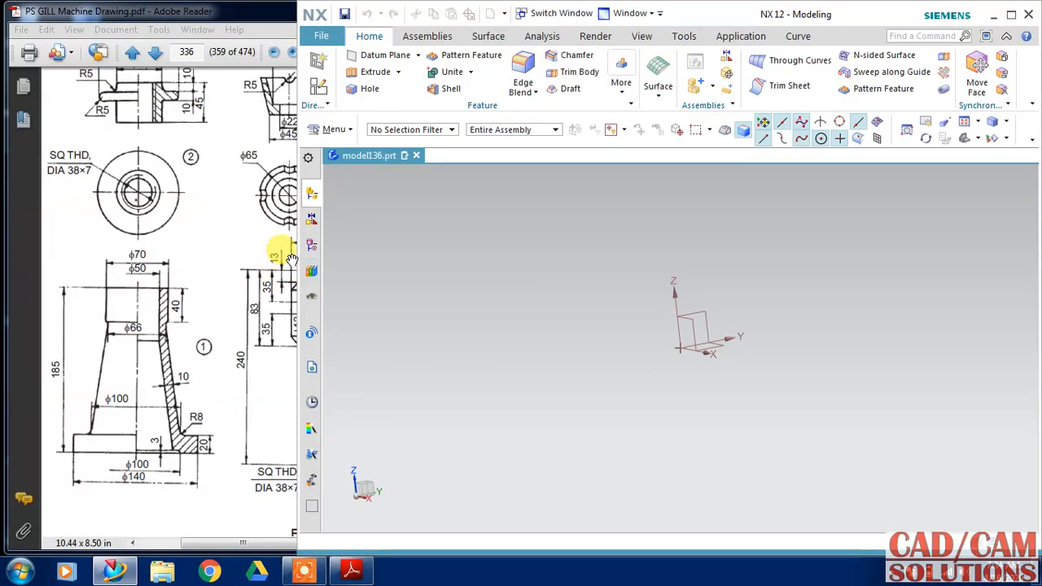
drag(297, 255, 222, 249)
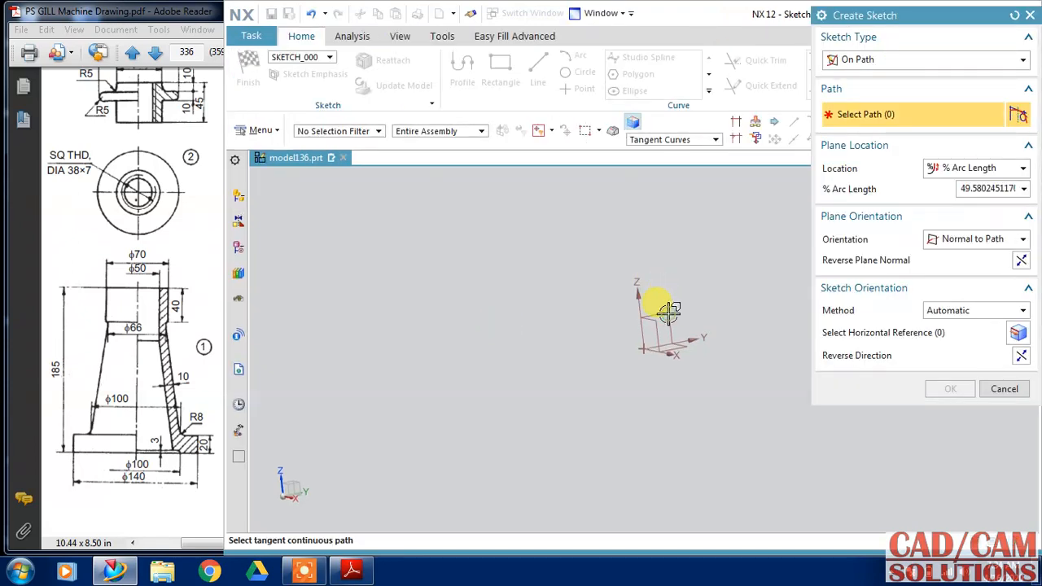
Step: Create an on-plane sketch on the YZ datum plane with the Y axis as the horizontal reference
click(895, 61)
click(870, 87)
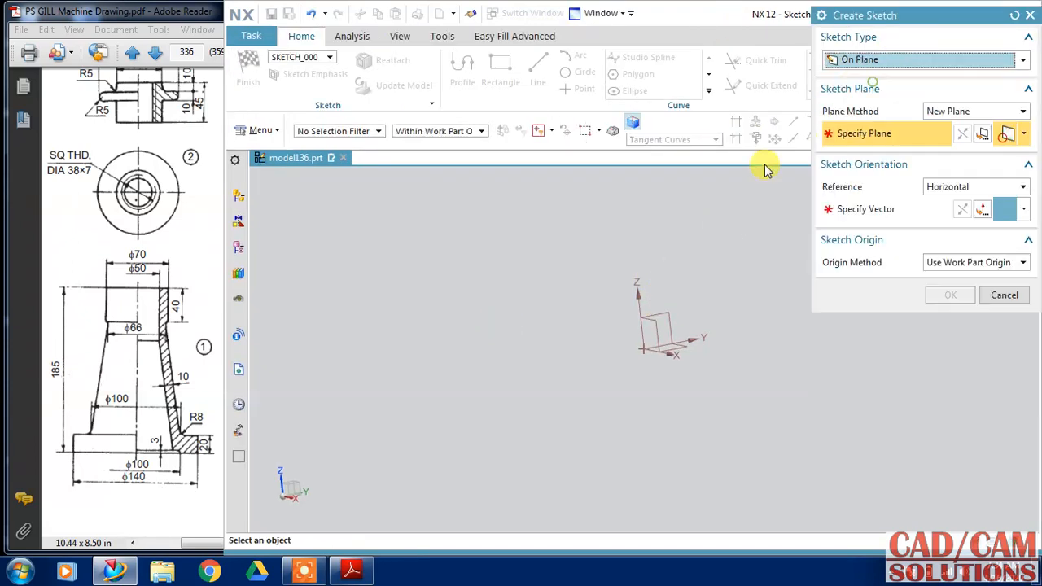
click(667, 310)
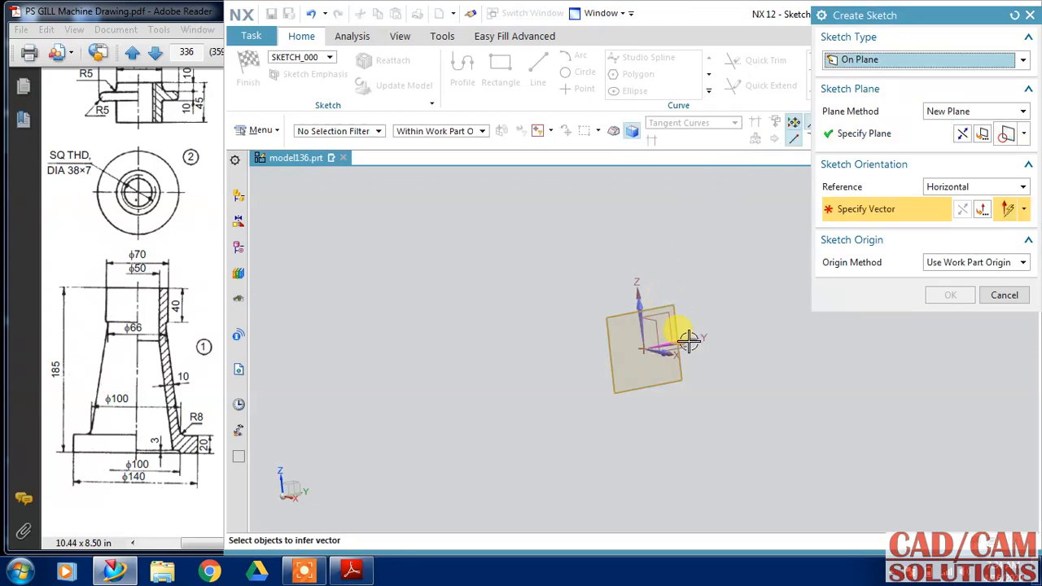
click(689, 341)
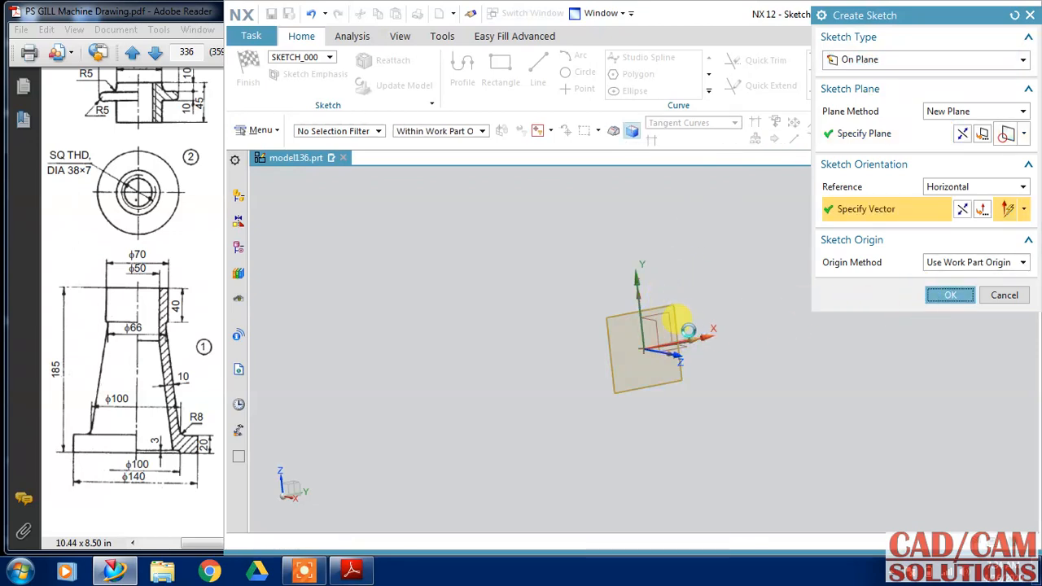
middle_click(689, 330)
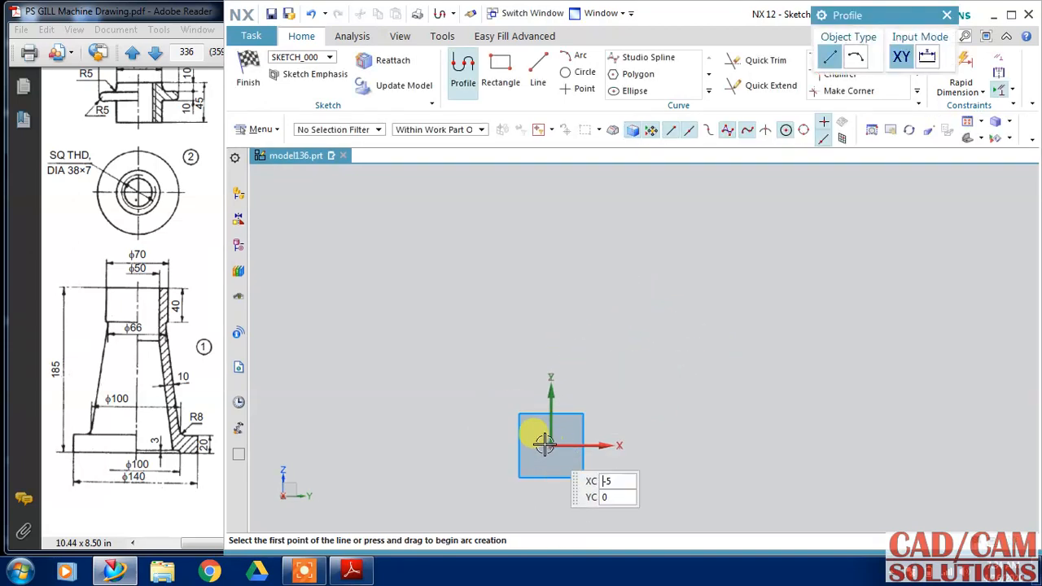
Step: Sketch a 170 mm vertical line upward from the origin at 90° as the body's centre axis
click(551, 445)
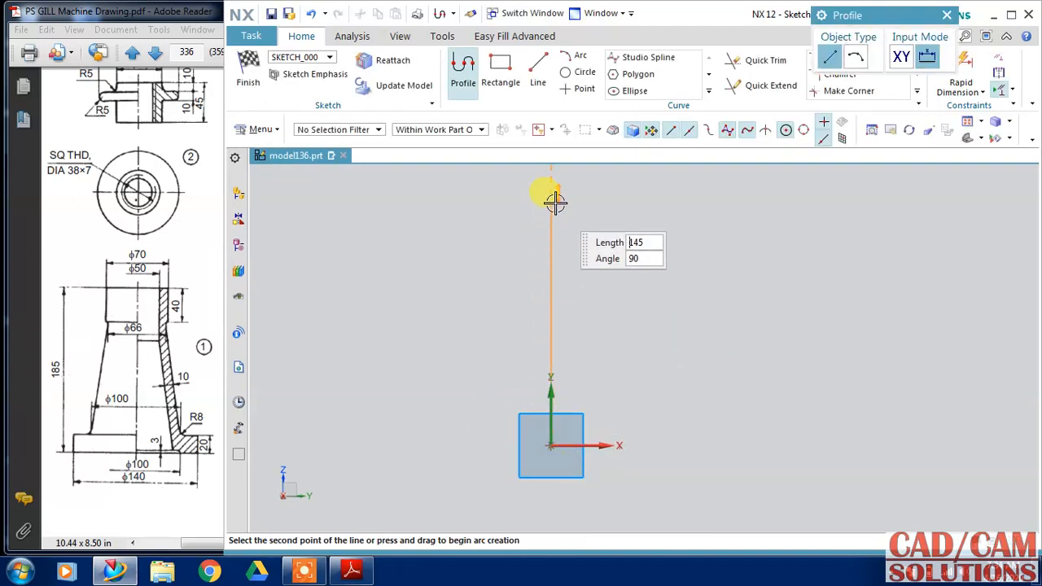
text(170)
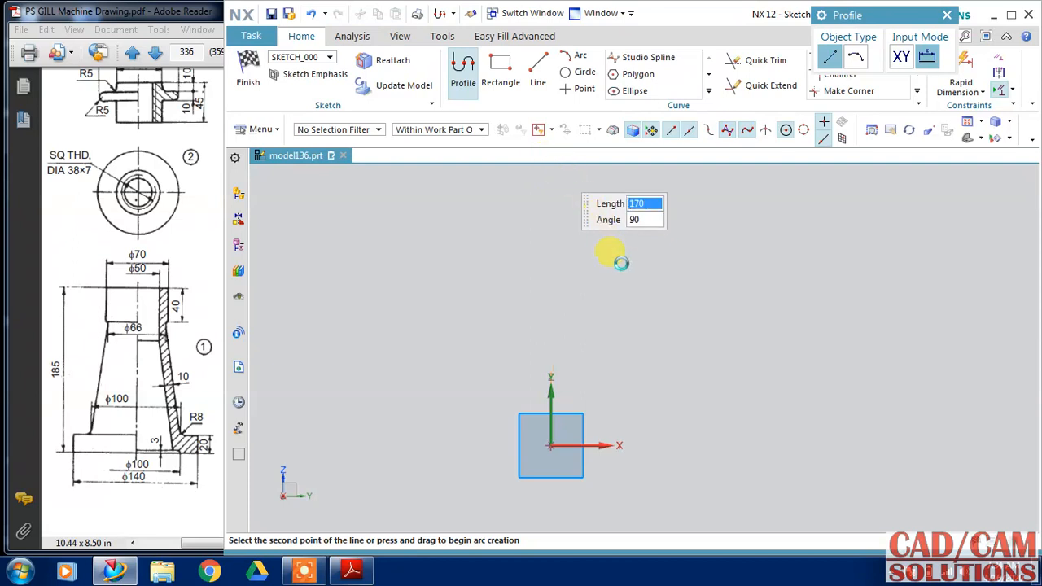
key(Return)
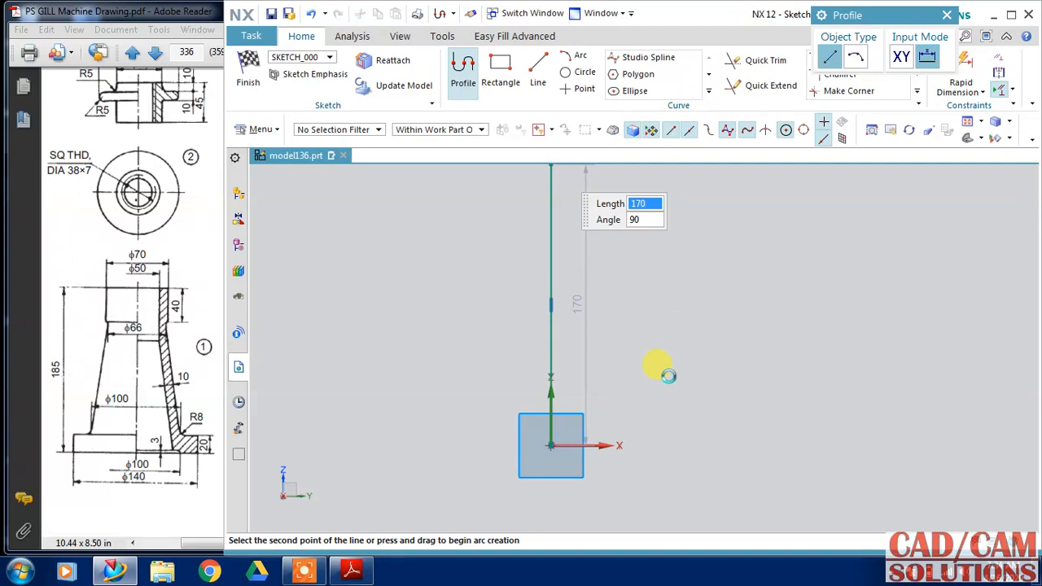
Step: Set the vertical axis line's length to 185 mm
double_click(579, 303)
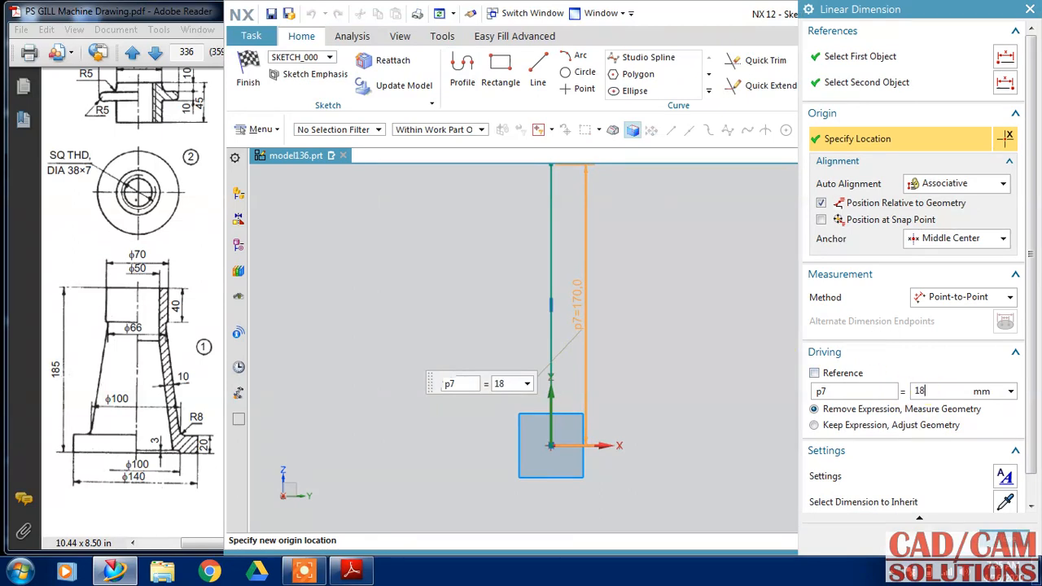
text(185)
double_click(926, 391)
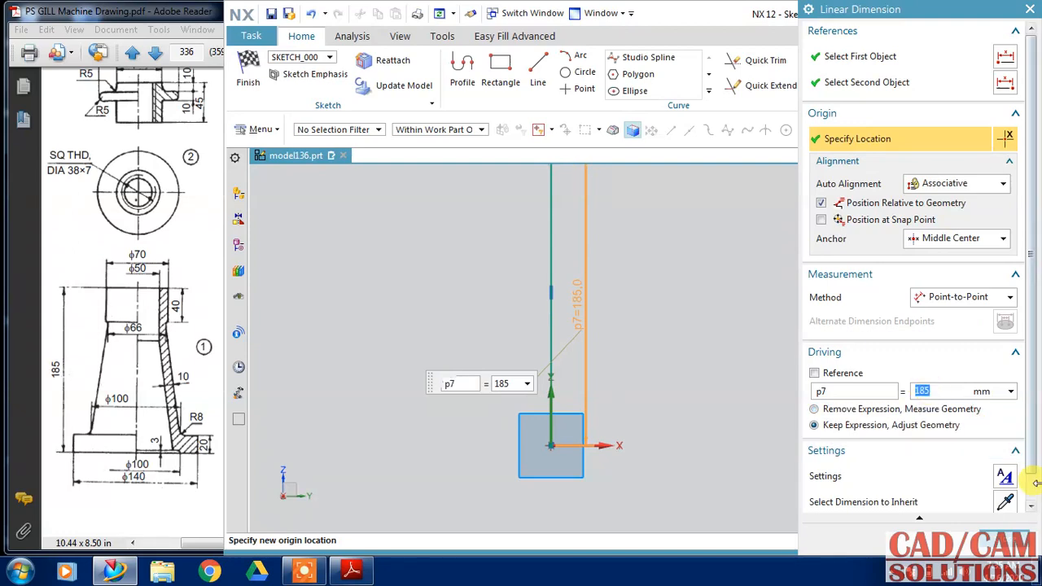
click(1004, 537)
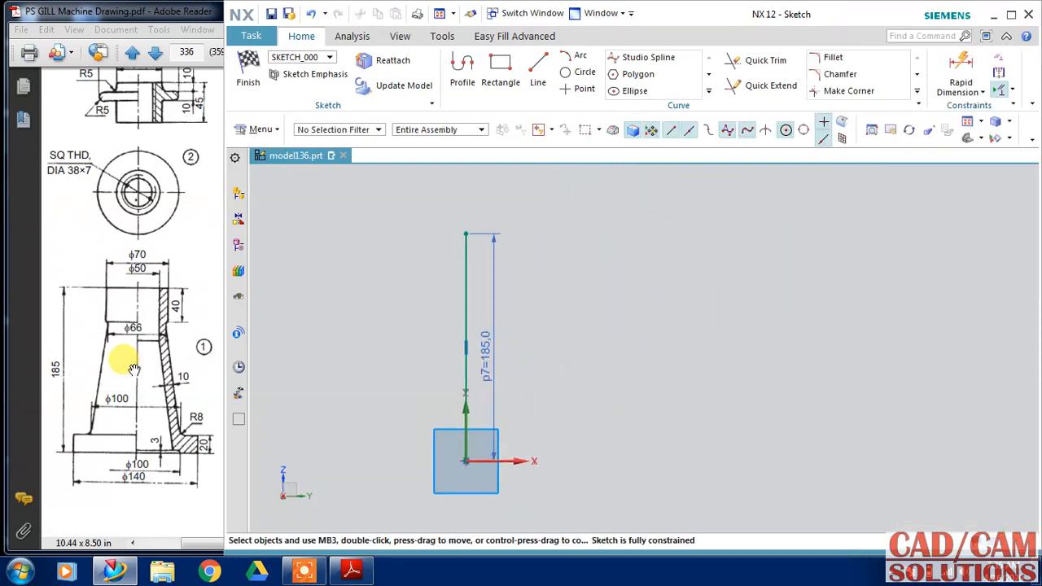
Step: Sketch the inner wall beside the axis line with a 60 mm vertical line and a 120 mm line sloping outward below it
click(462, 72)
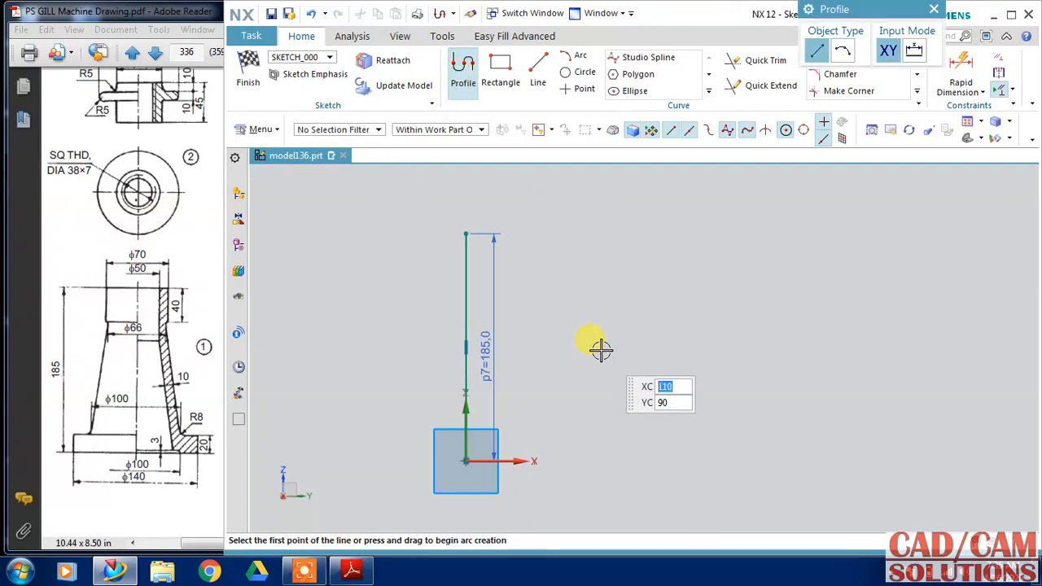
click(514, 235)
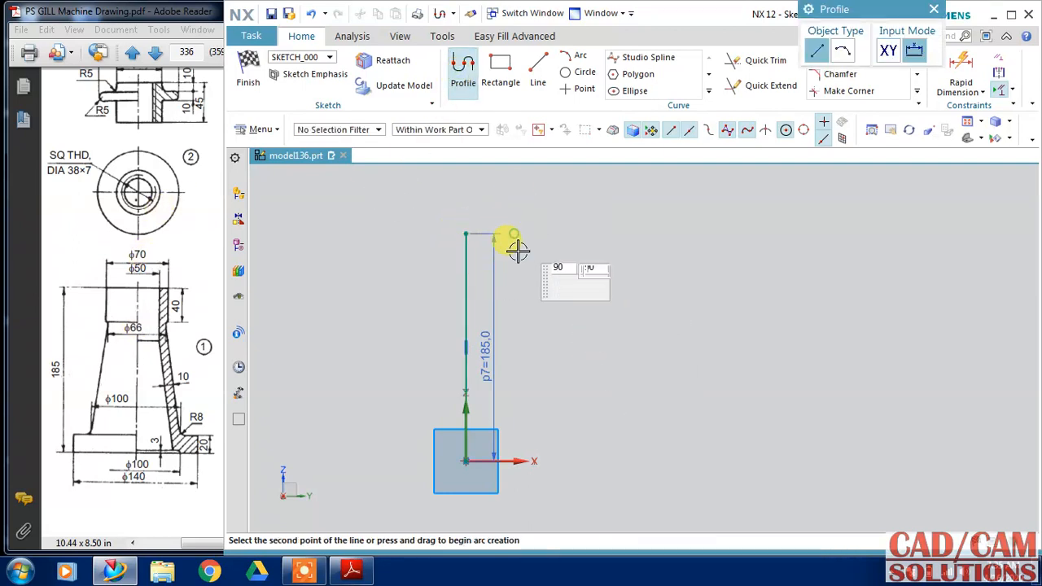
click(514, 307)
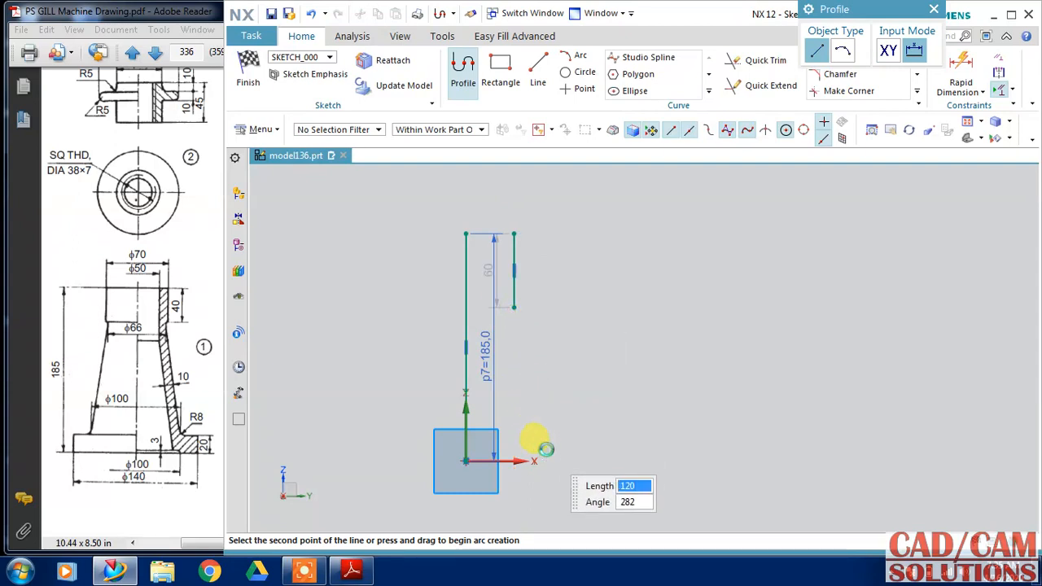
click(544, 450)
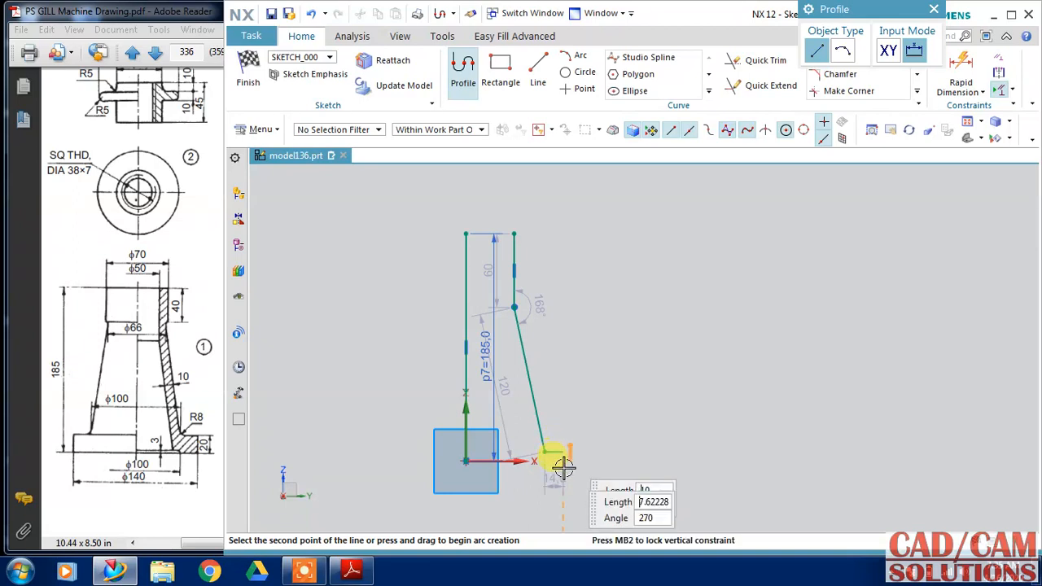
Step: Continue the profile with a small step about 14.9 mm wide and a base flange about 44.8 mm along the bottom, 20 mm high and 35 mm on top
click(563, 464)
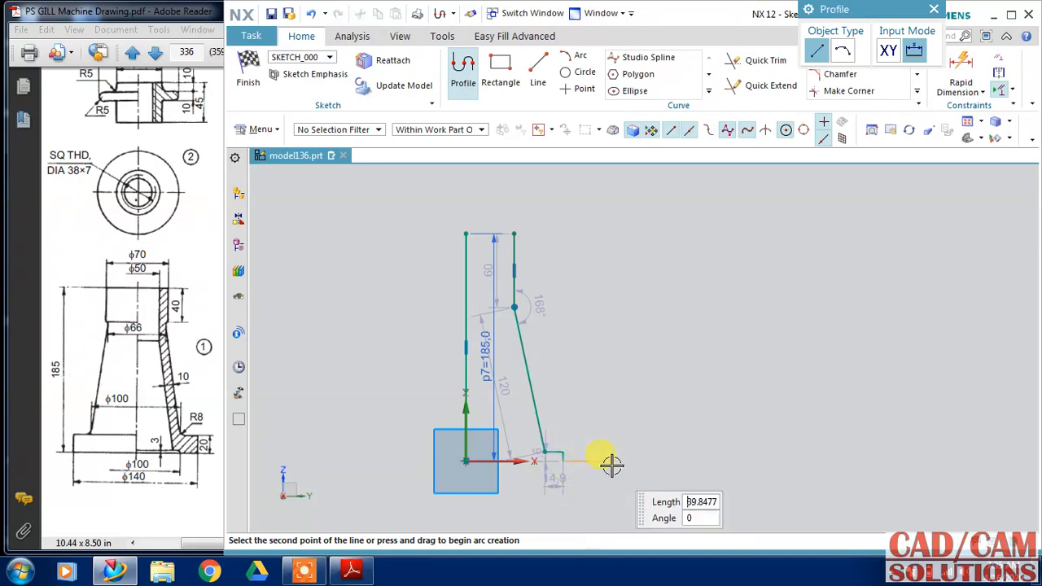
click(616, 437)
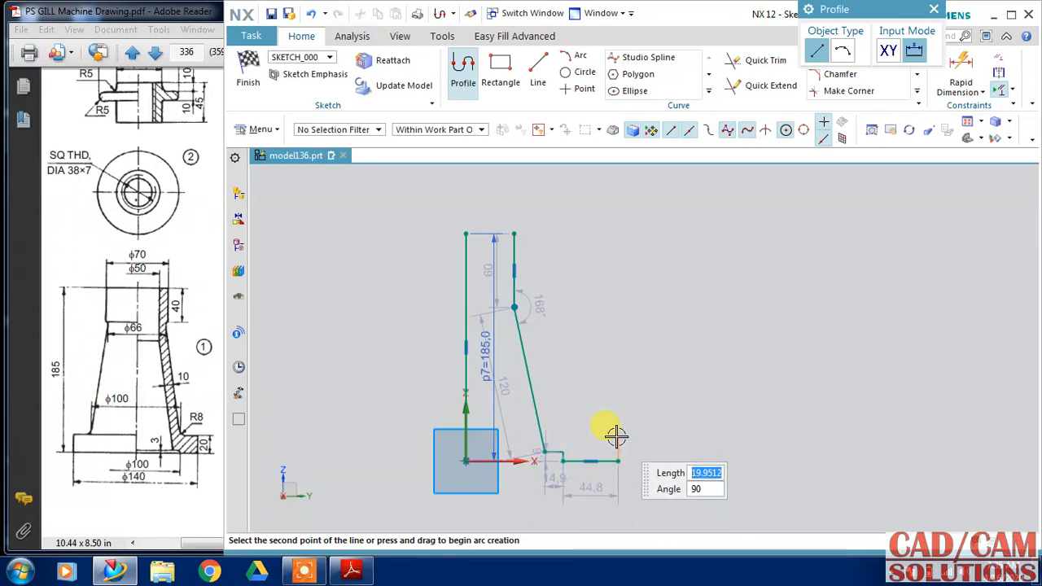
click(616, 437)
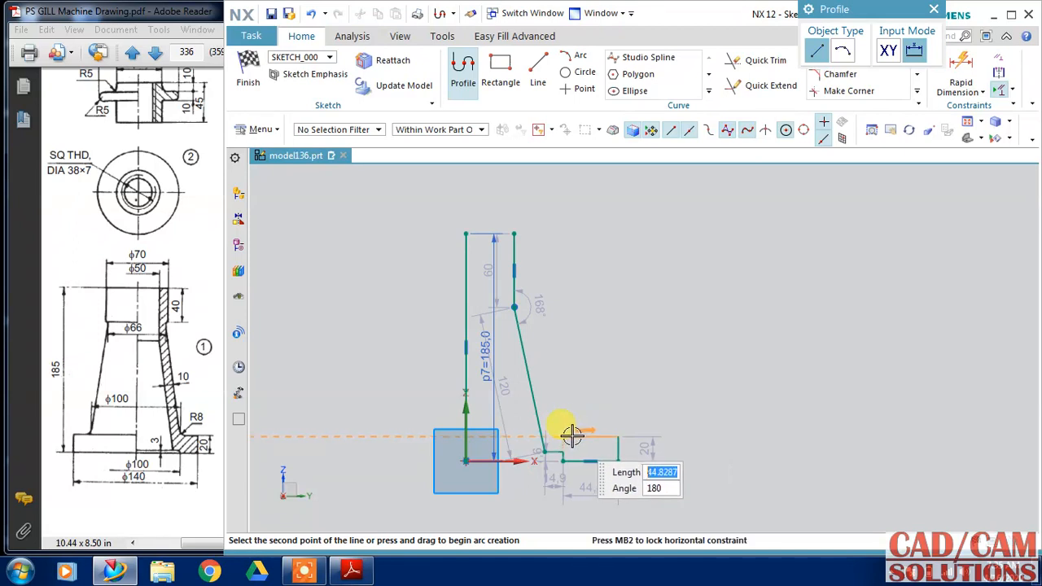
click(574, 436)
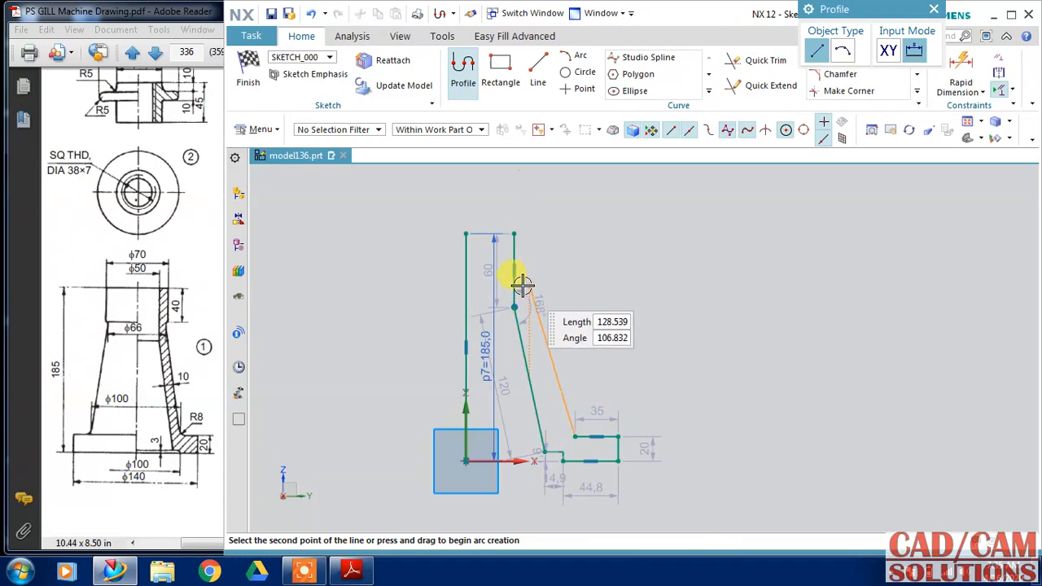
Step: Sketch the outer slope 133 mm long at 109°, add the neck ledge and a vertical edge about 39.3 mm long, and close the profile at the inner wall's top
scroll(521, 284, up, 2)
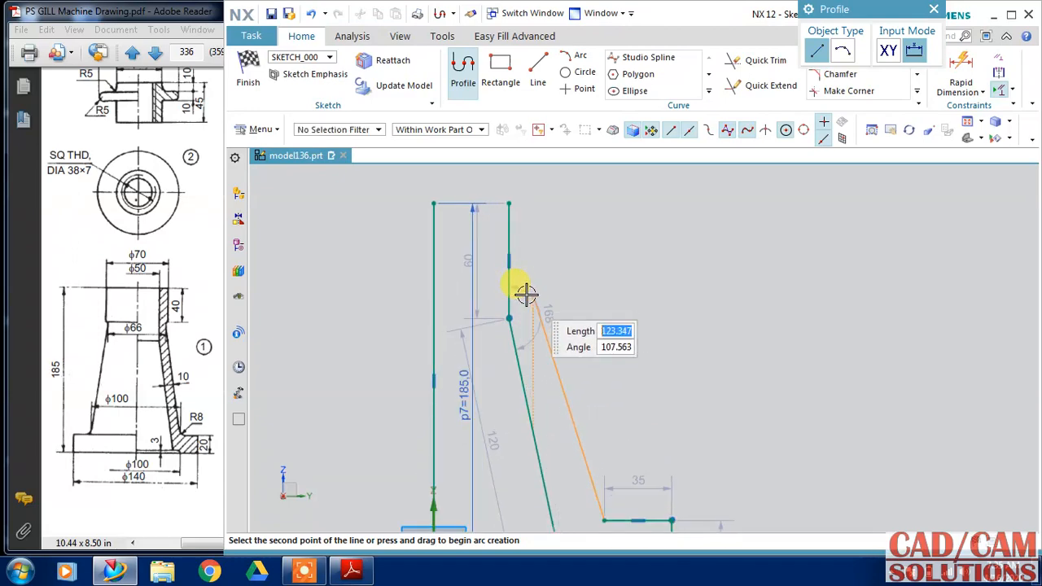
text(133)
key(Tab)
text(109)
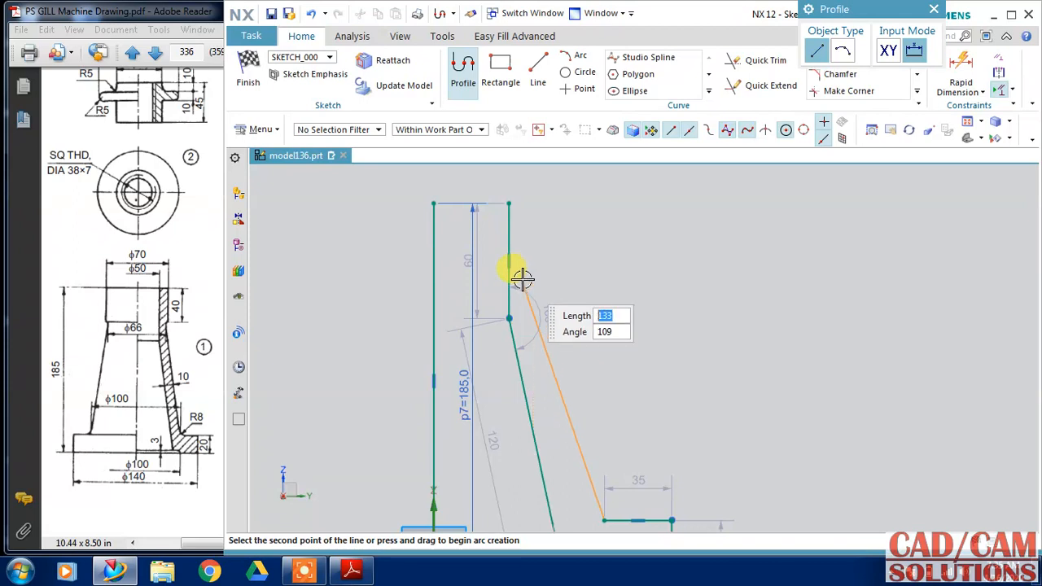
key(Return)
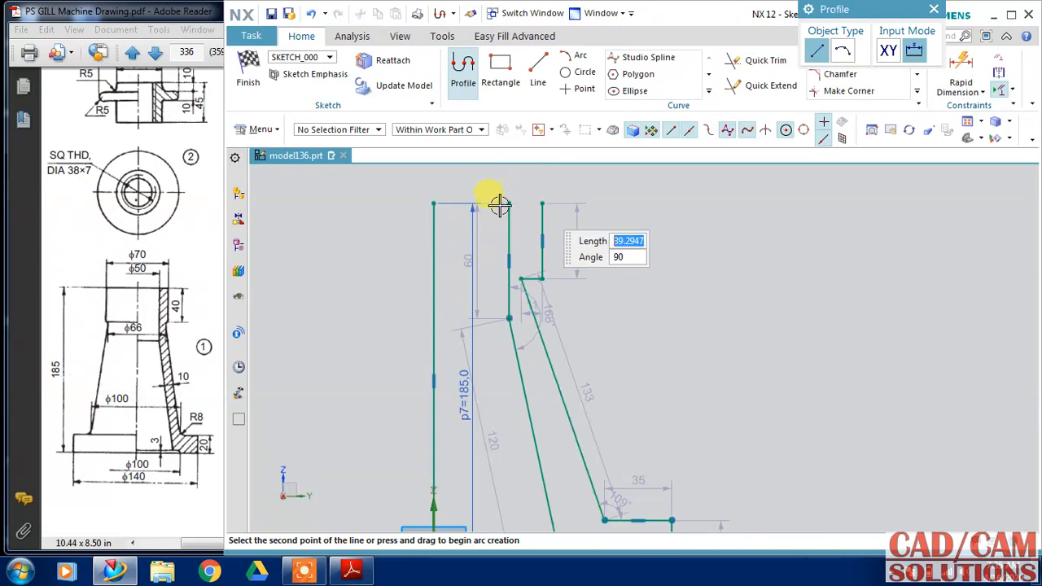
click(496, 201)
click(508, 202)
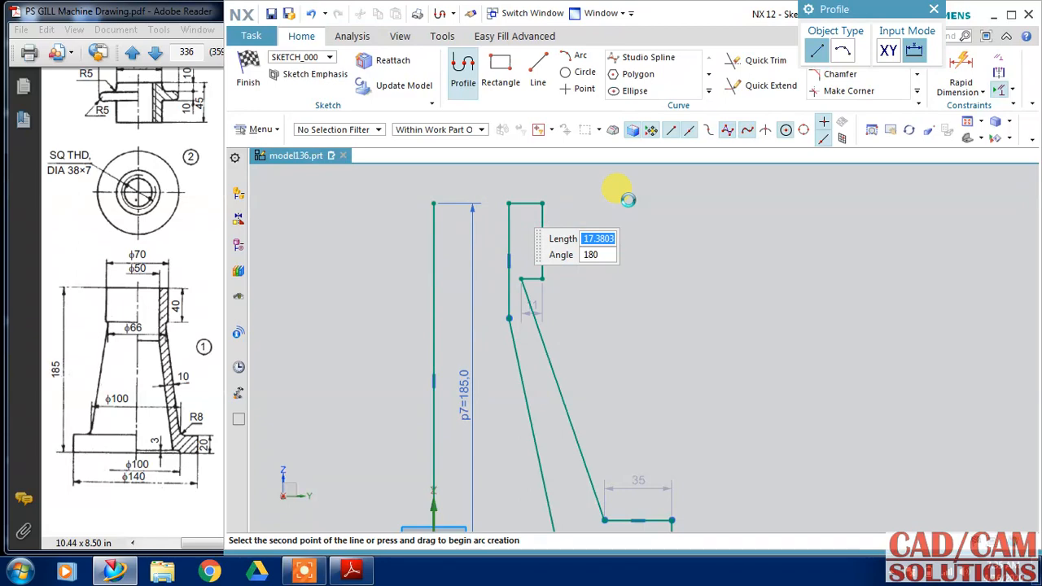
Step: Dimension the neck's outer vertical edge with Rapid Dimension and set it to 40 mm
click(979, 68)
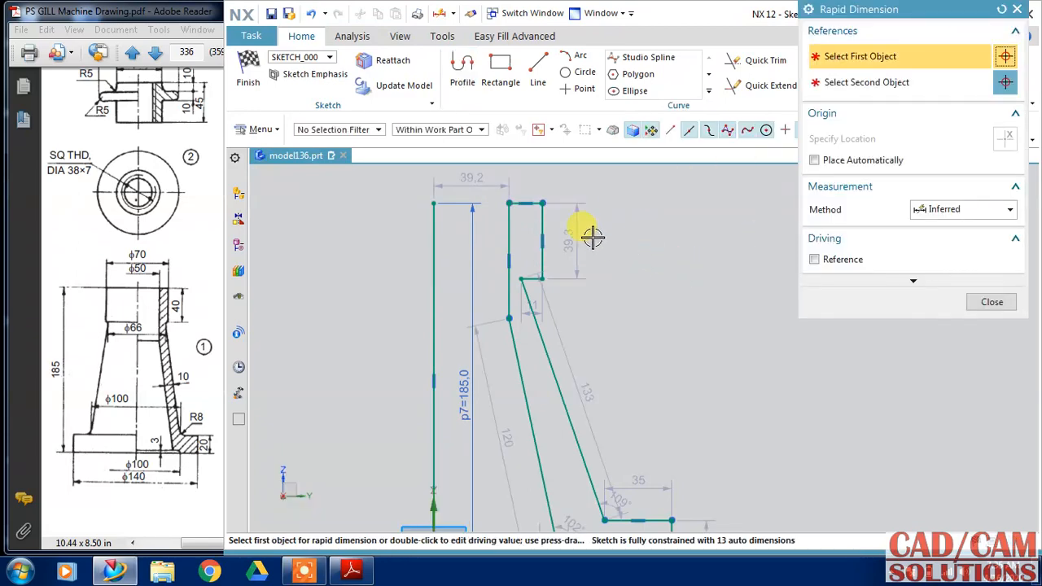
click(594, 235)
click(600, 235)
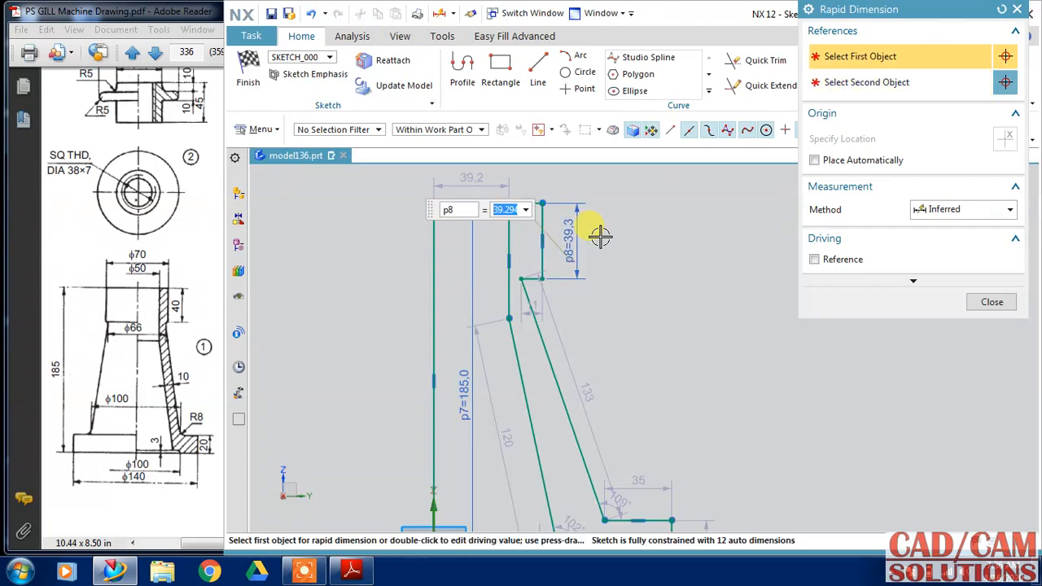
text(40)
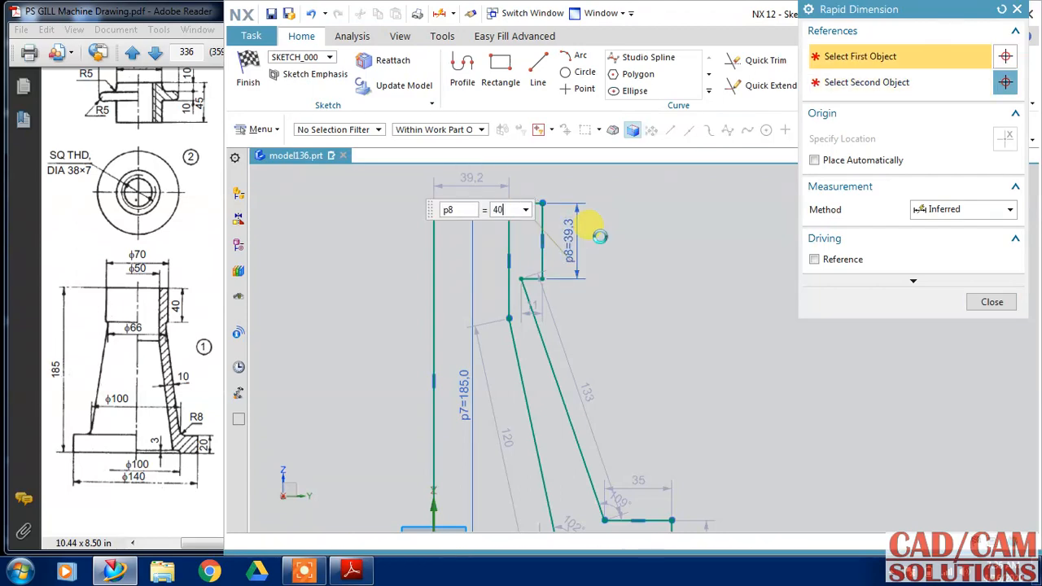
key(Return)
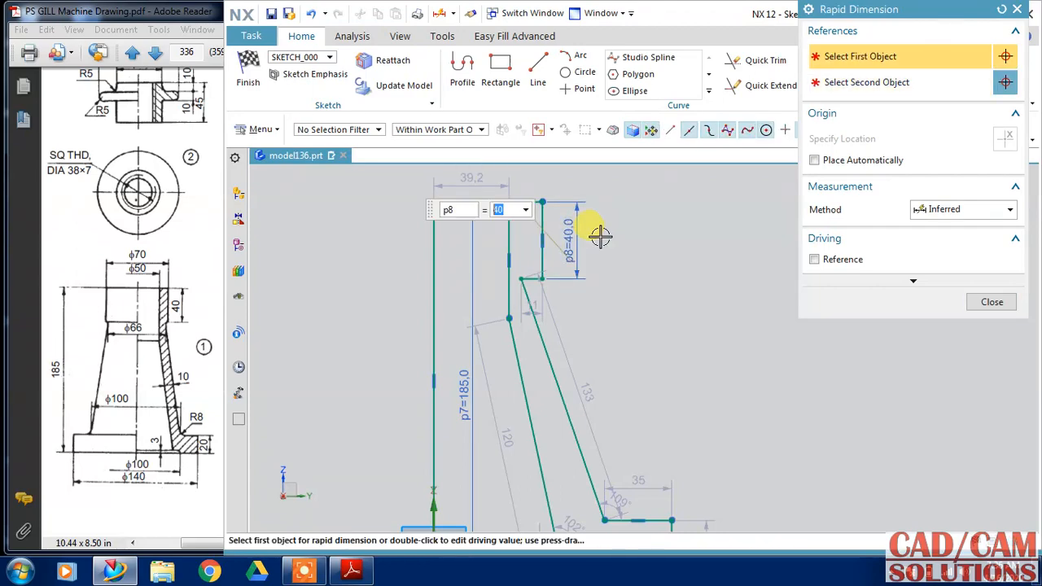
Step: Set the horizontal distance from the axis line to the inner wall to 25 mm
click(463, 179)
click(342, 303)
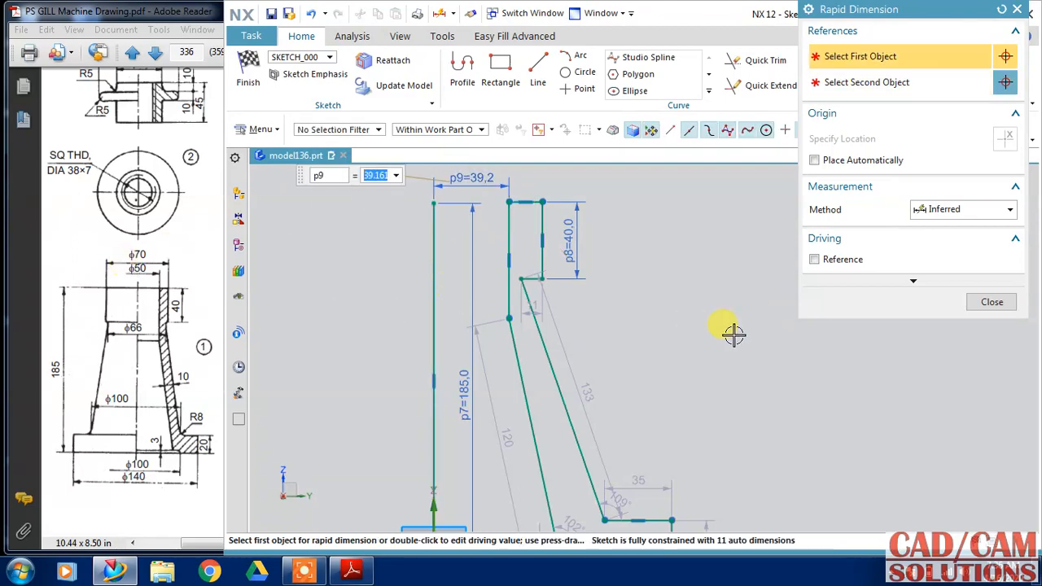
key(Return)
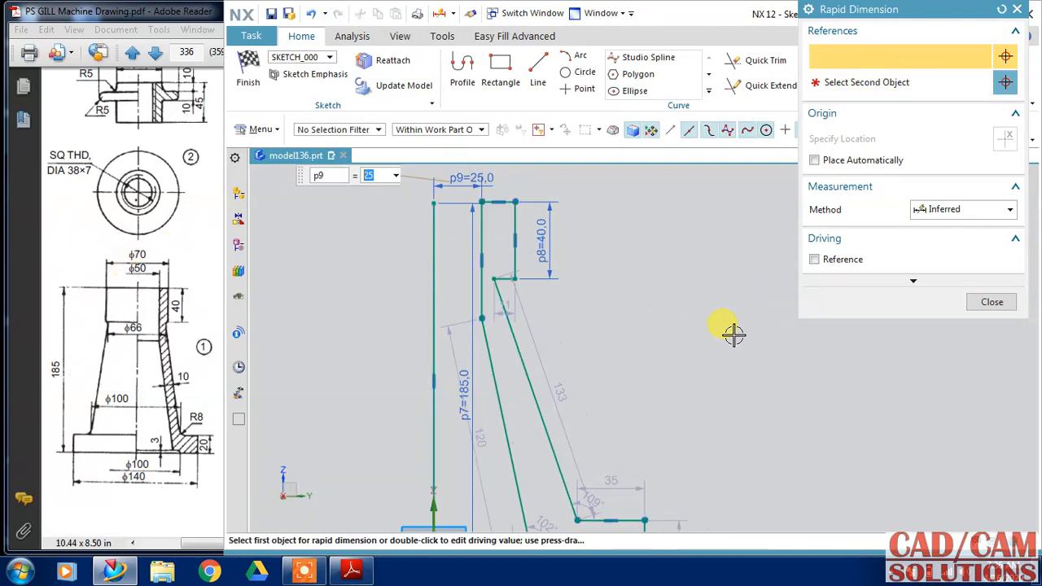
Step: Dimension the base flange's outer vertical edge and set its height to 20 mm
scroll(733, 334, down, 2)
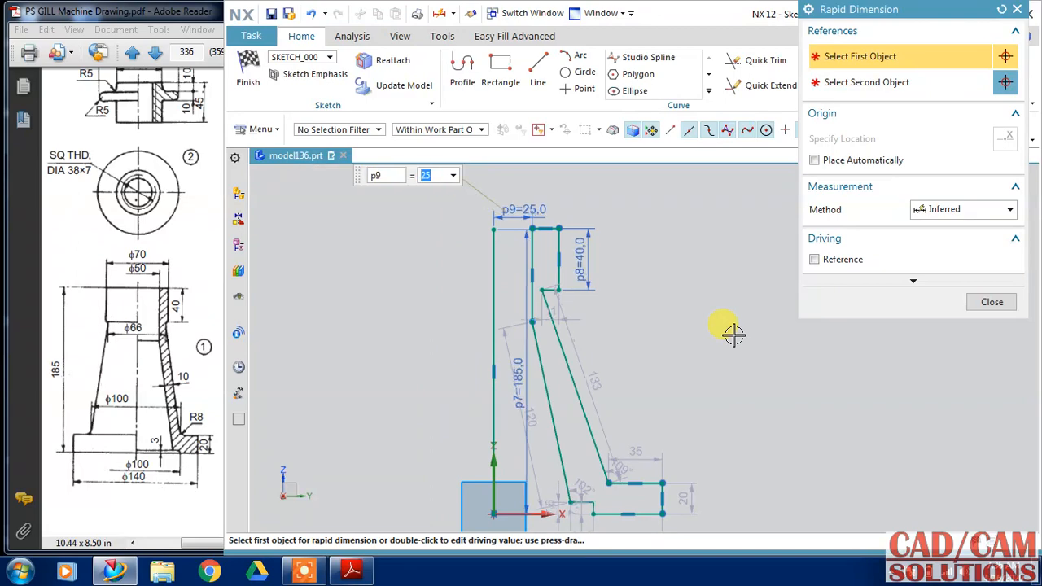
click(686, 493)
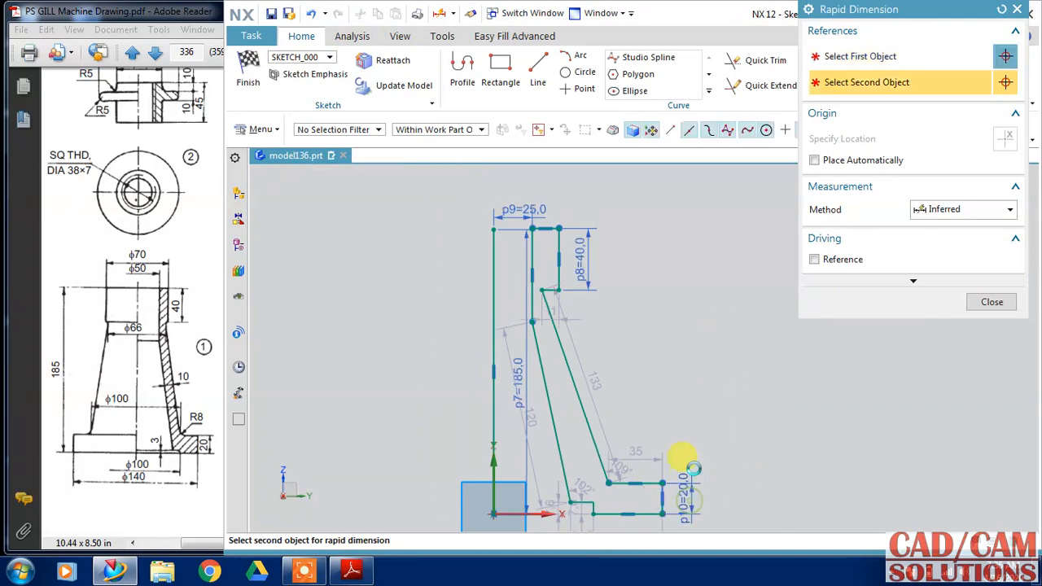
click(690, 464)
text(2)
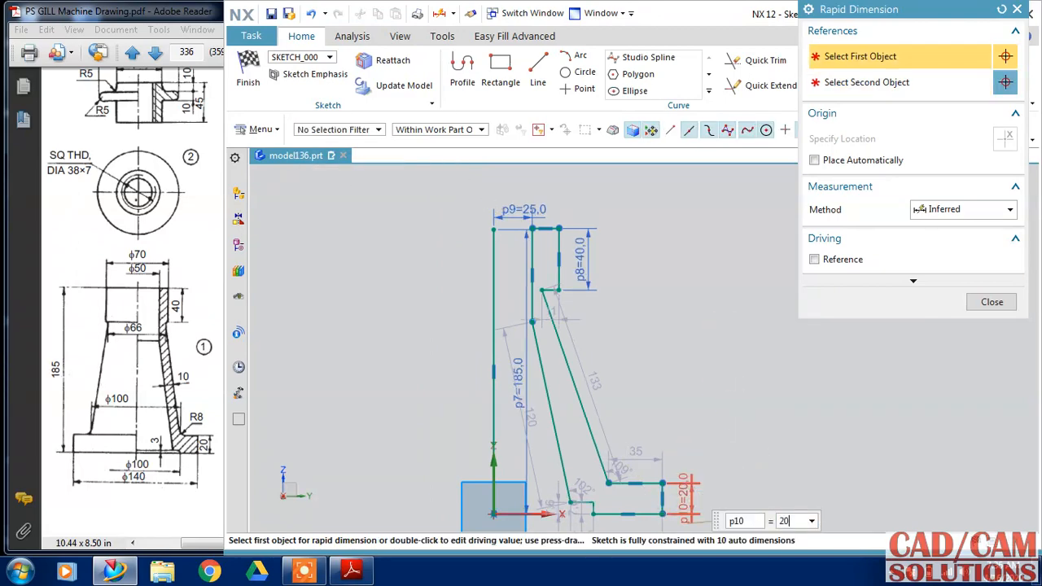
text(0)
key(Return)
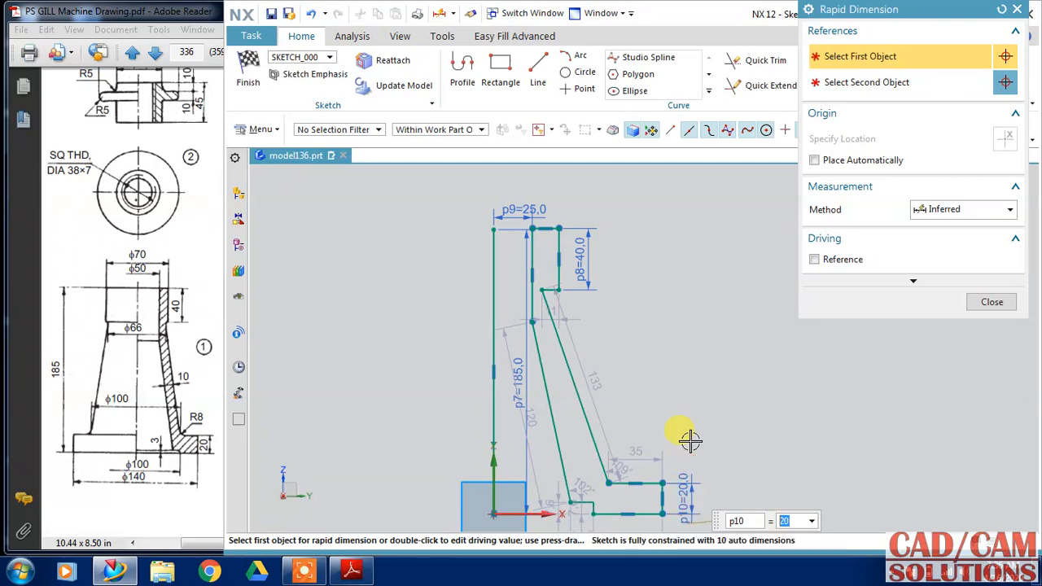
Step: Set the horizontal distance from the axis line to the neck's outer vertical edge to 35 mm with Rapid Dimension
click(238, 366)
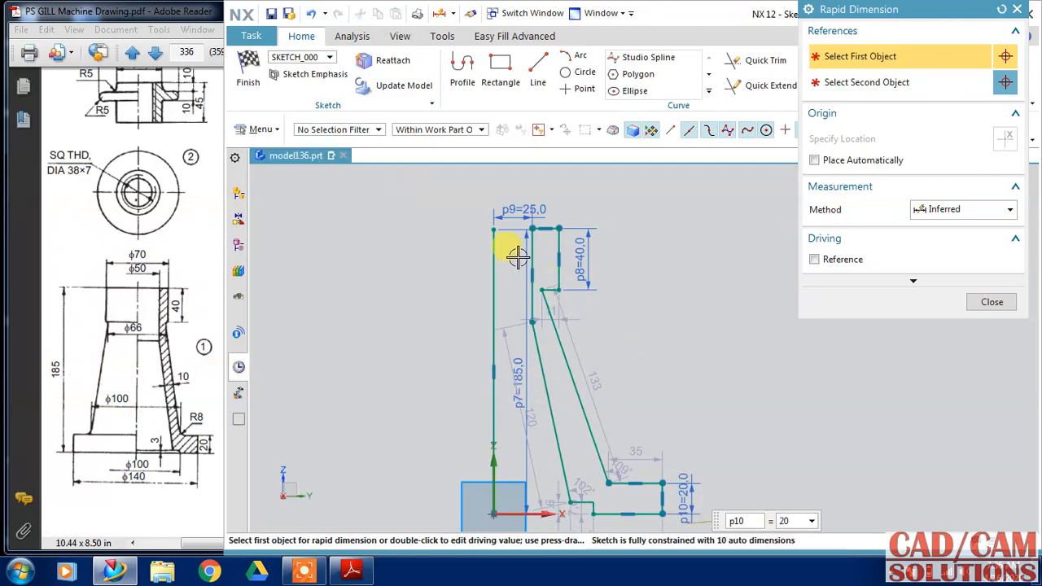
scroll(519, 256, up, 1)
click(563, 218)
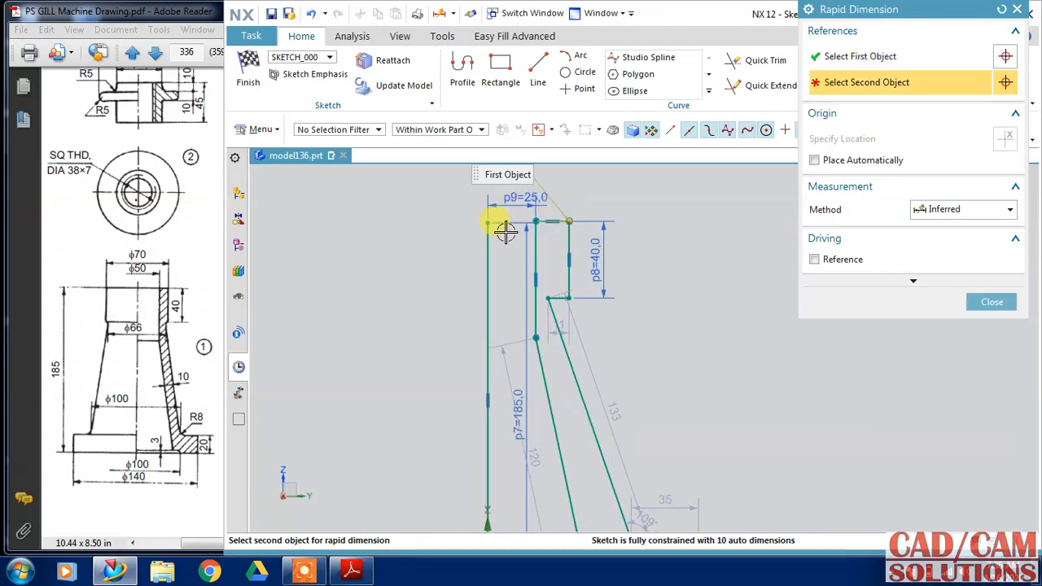
click(489, 234)
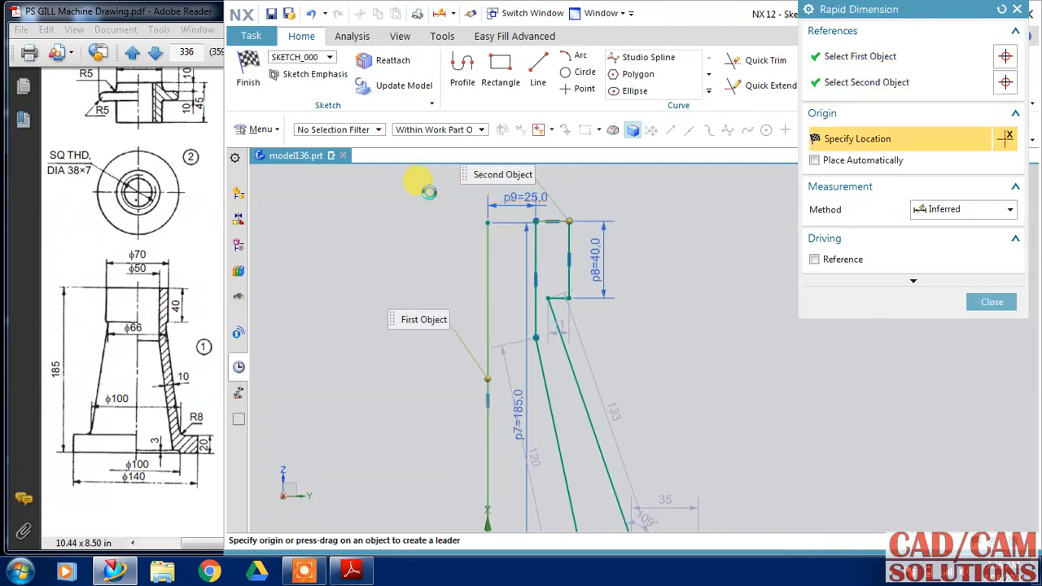
click(427, 192)
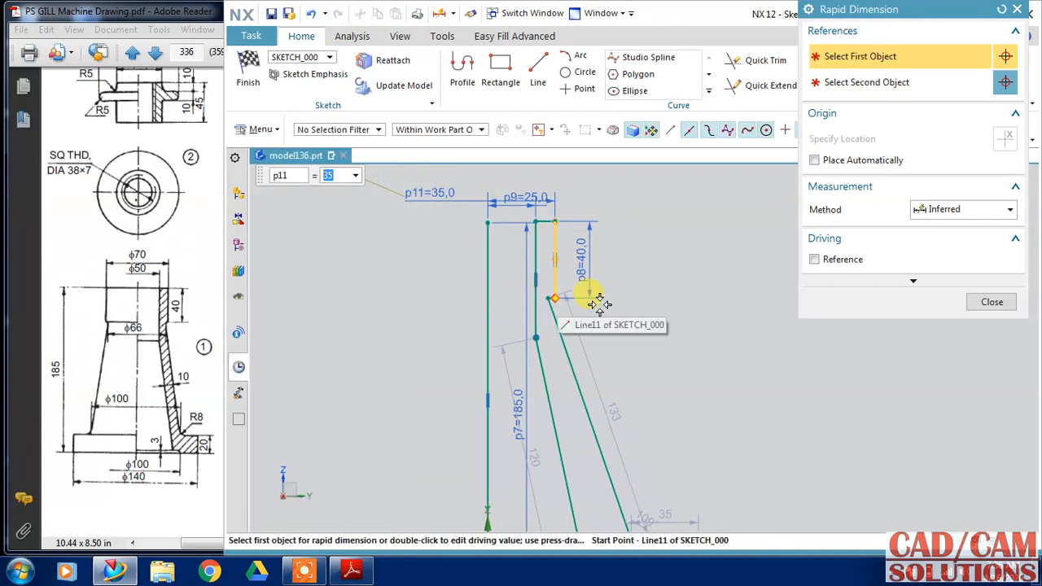
Step: Set the horizontal distance from the axis line to the neck ledge's inner end to 33 mm
click(546, 297)
click(500, 285)
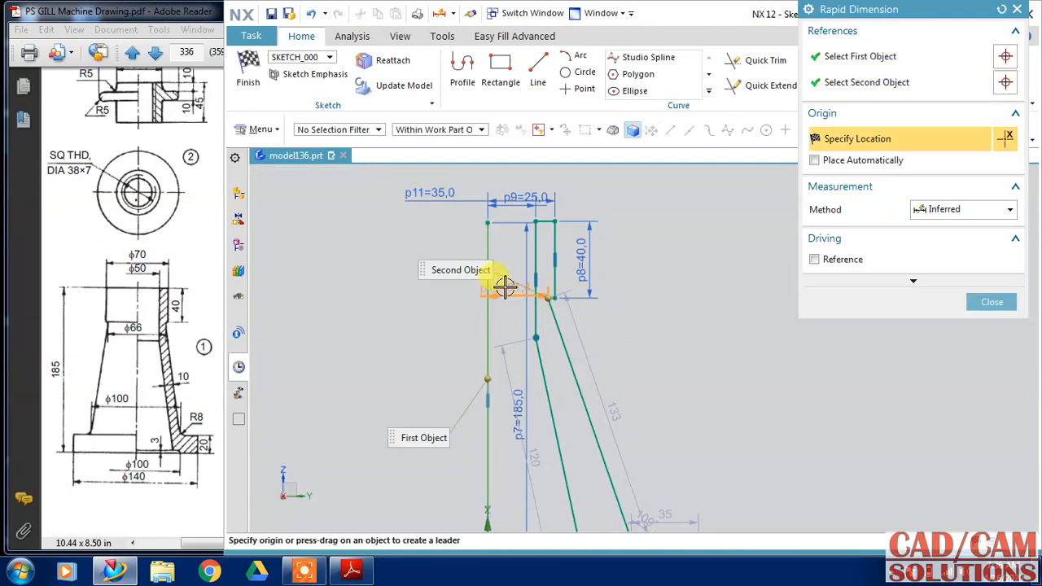
click(505, 285)
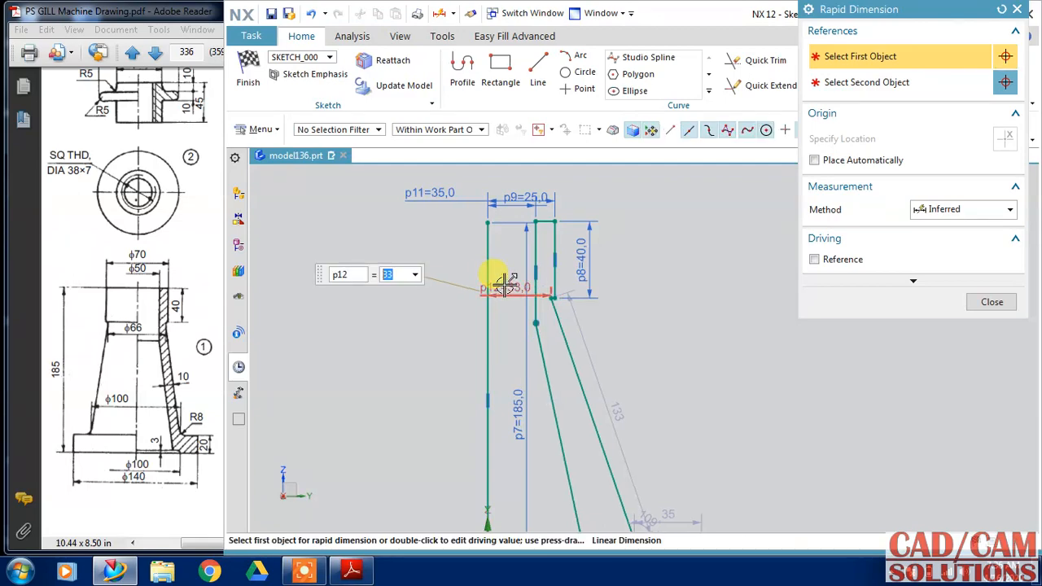
Step: Dimension the base recess ledge's height from the sketch's horizontal axis and set it to 3 mm
scroll(608, 321, down, 2)
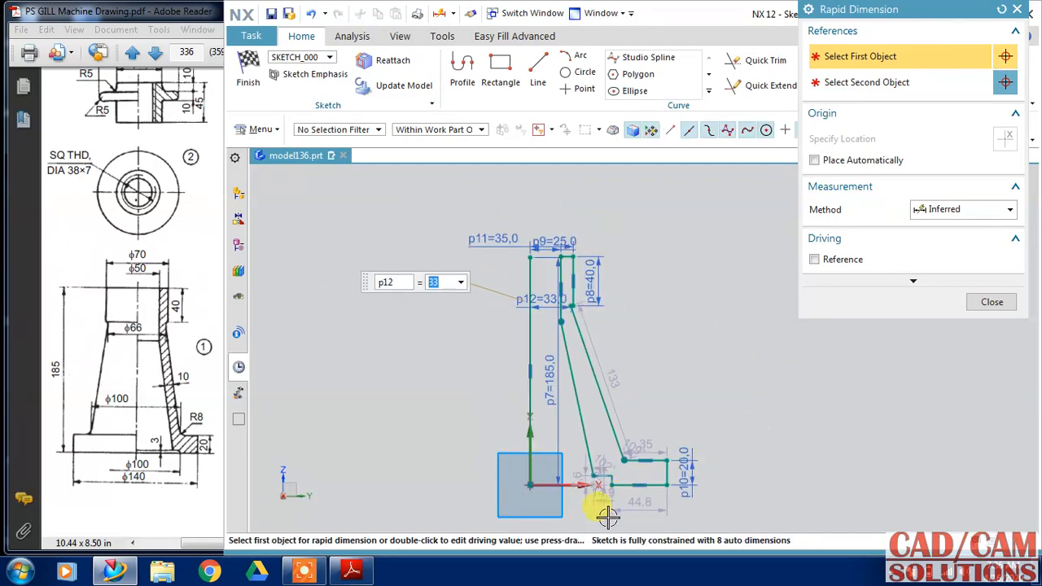
scroll(608, 516, up, 3)
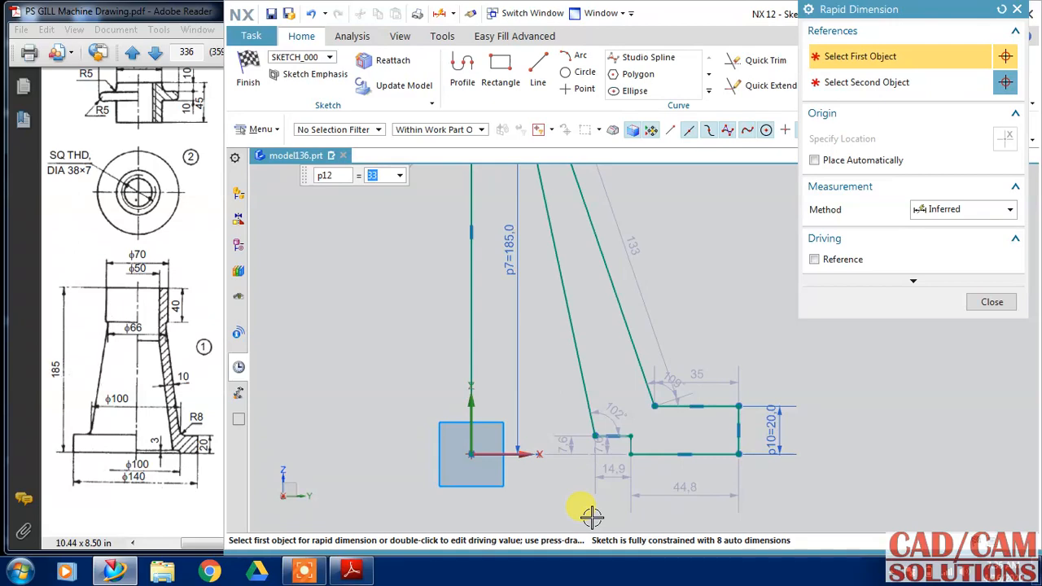
click(562, 446)
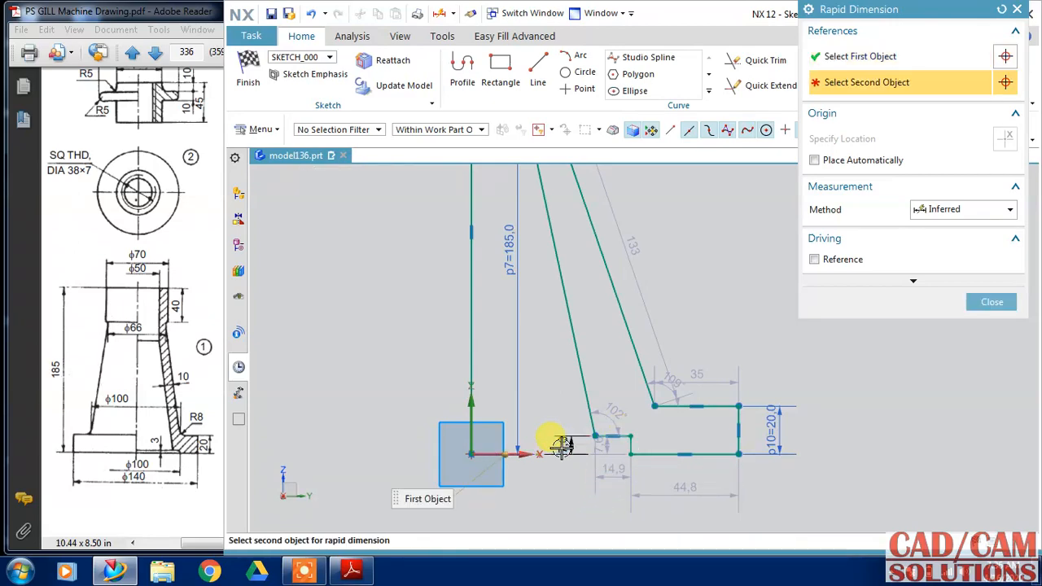
click(561, 444)
click(562, 440)
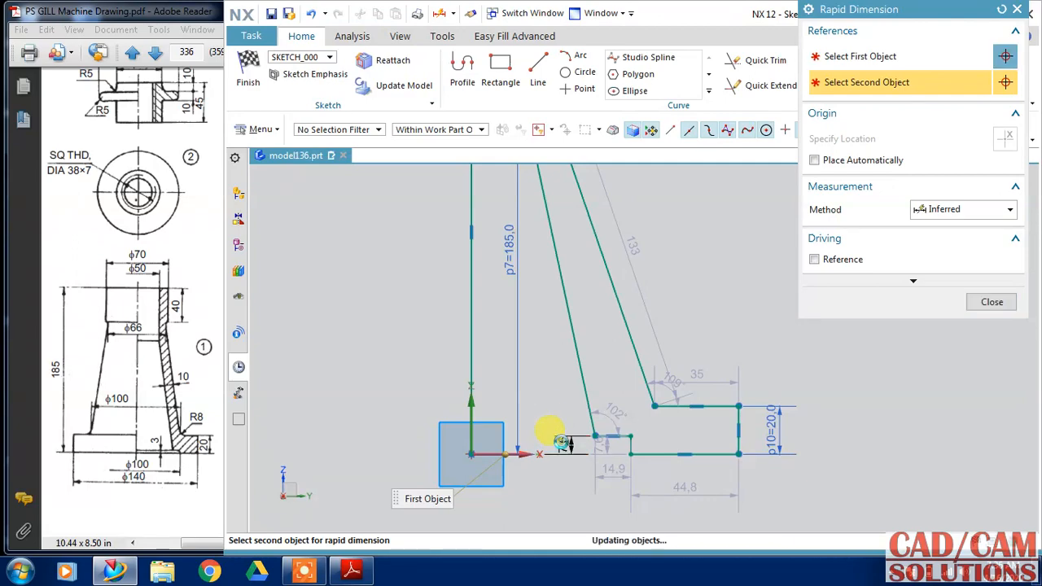
text(3)
key(Return)
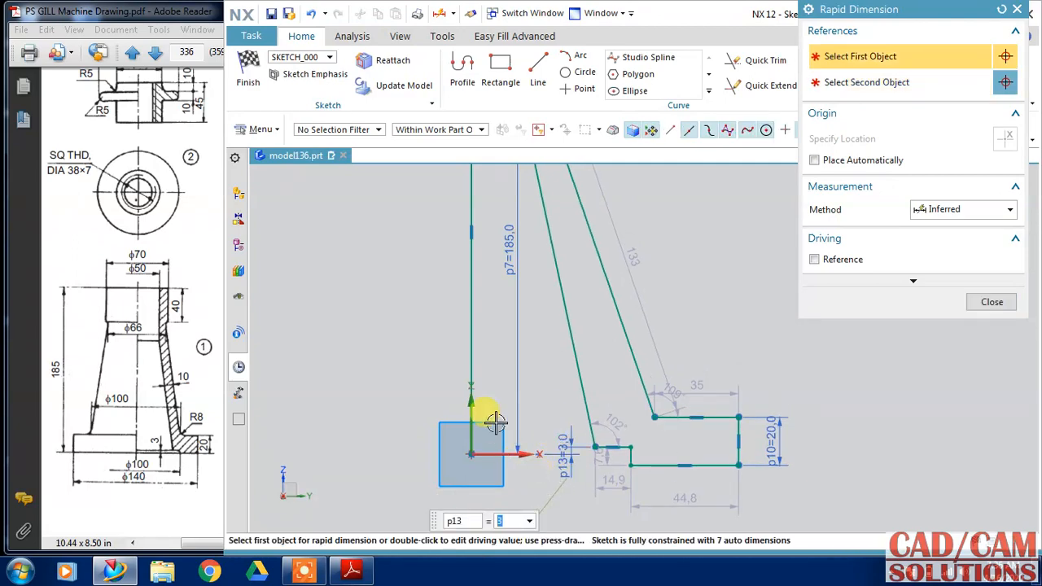
Step: Set the horizontal distance from the axis line to the base recess's outer vertical edge to 50 mm
click(469, 428)
click(597, 447)
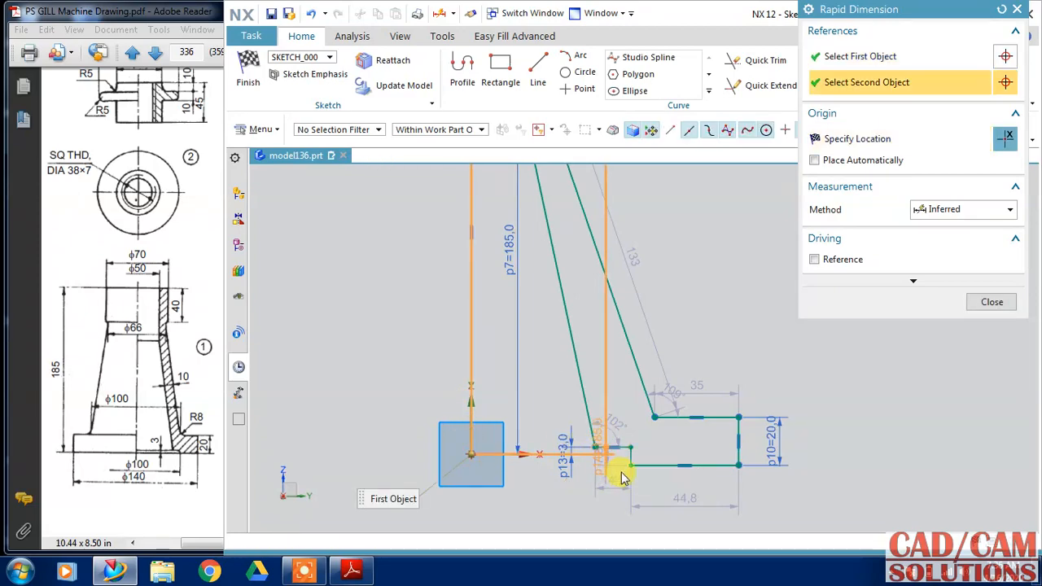
click(623, 458)
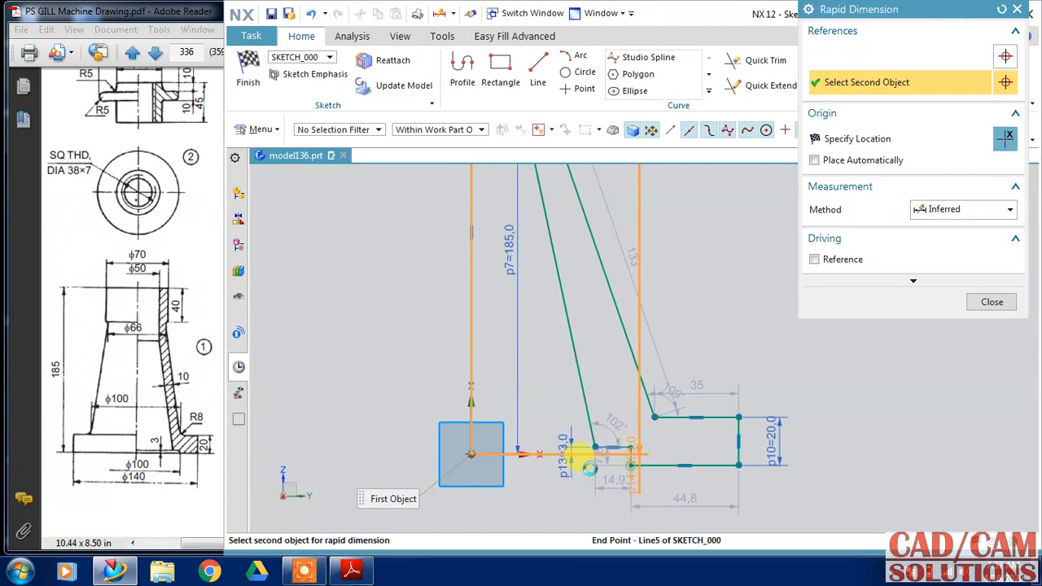
click(536, 467)
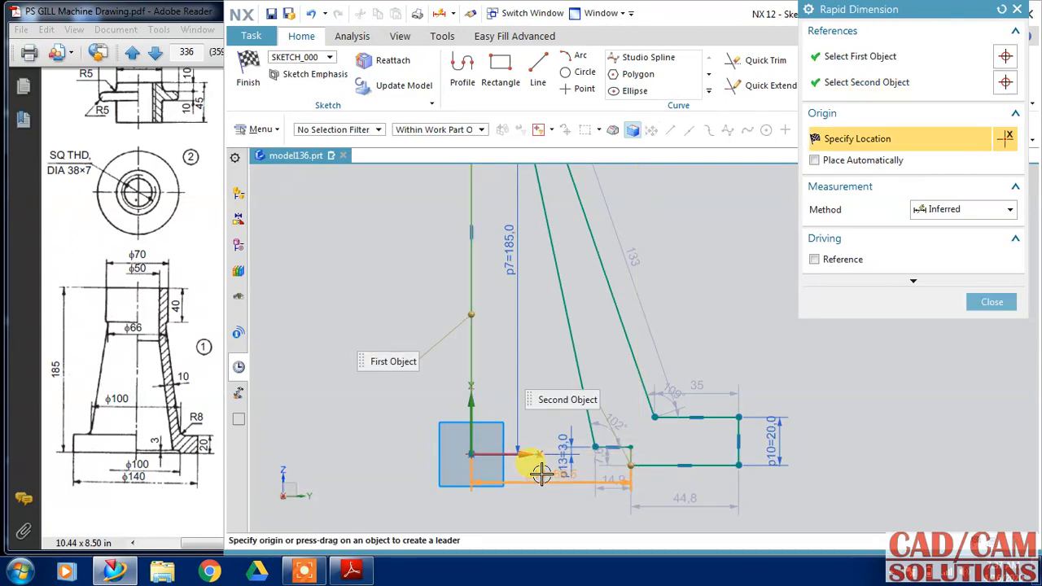
click(542, 422)
text(50)
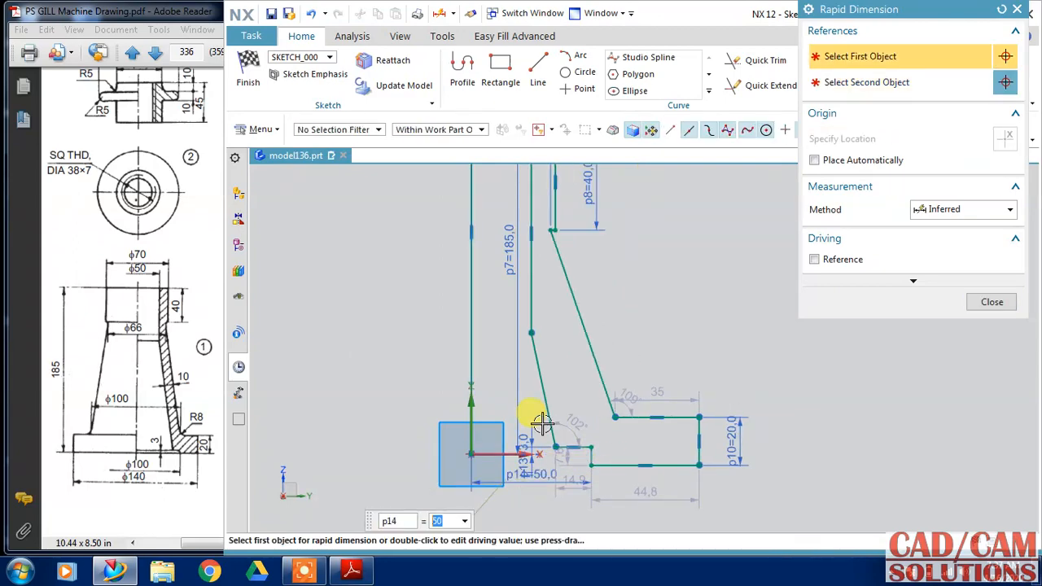
Step: Set the horizontal distance from the axis line to the base flange's outer edge to 70 mm and finish dimensioning
click(468, 415)
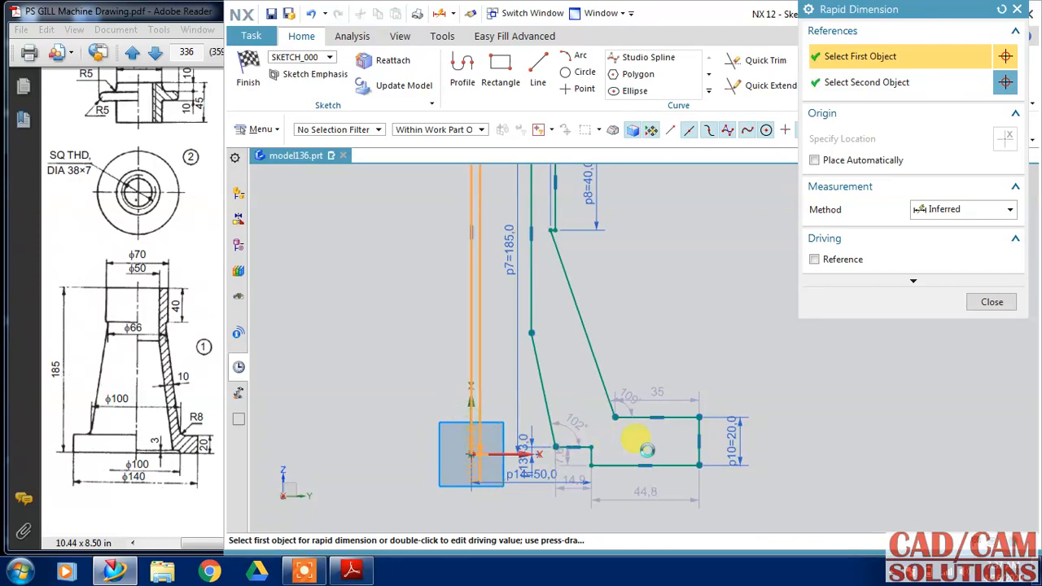
click(696, 440)
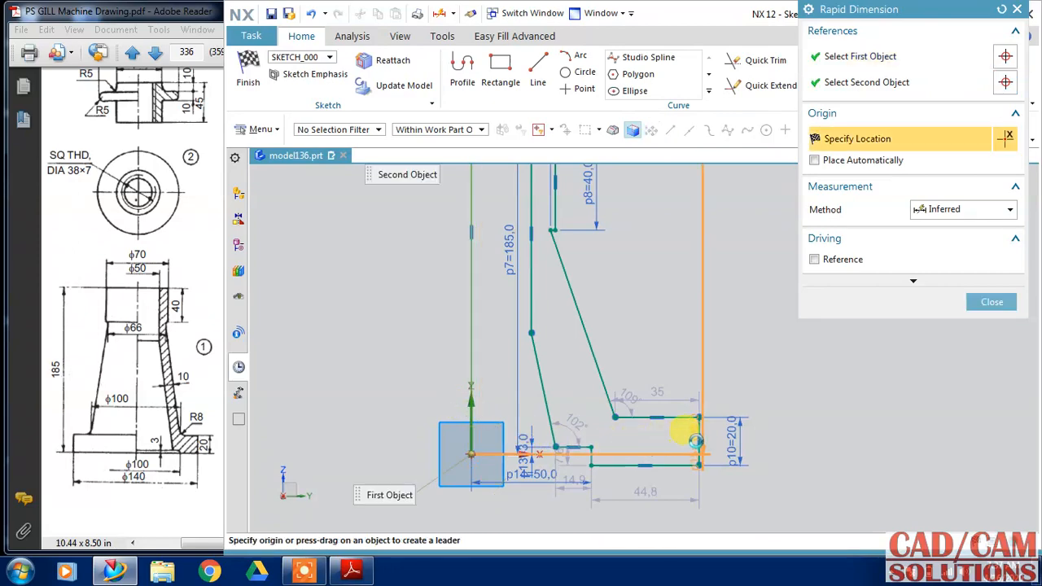
click(529, 514)
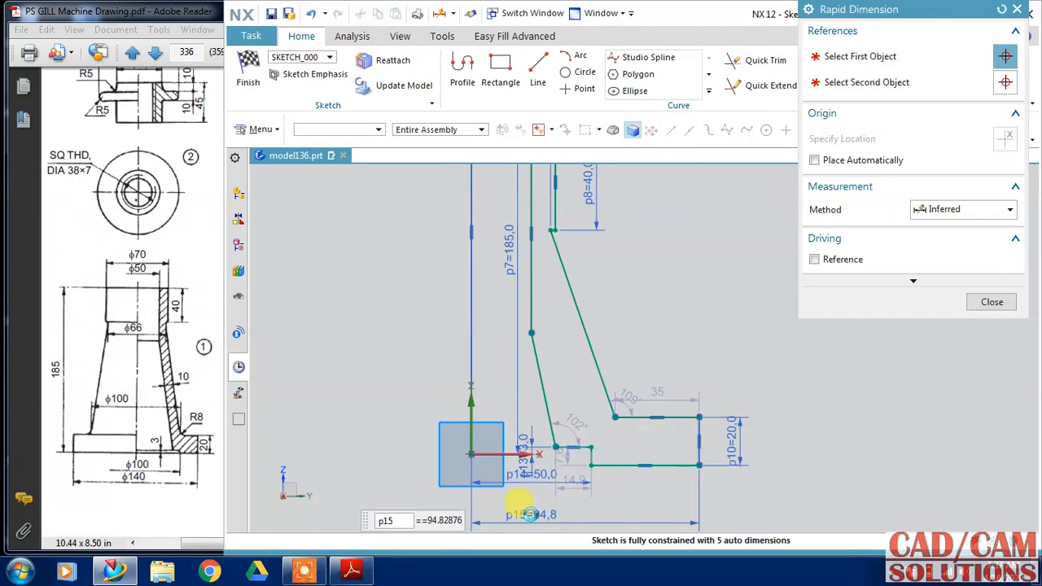
text(70)
key(Return)
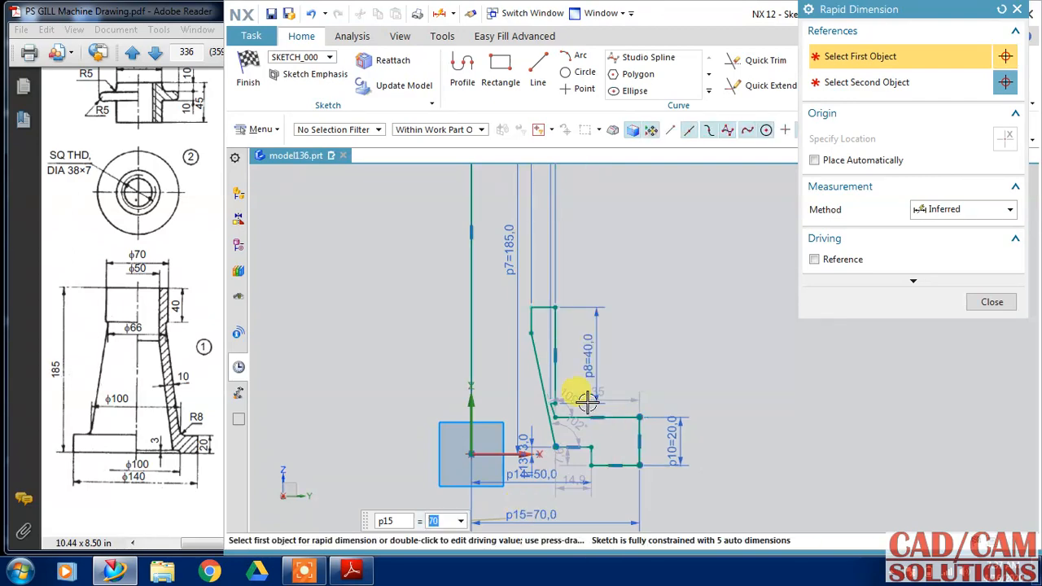
click(669, 282)
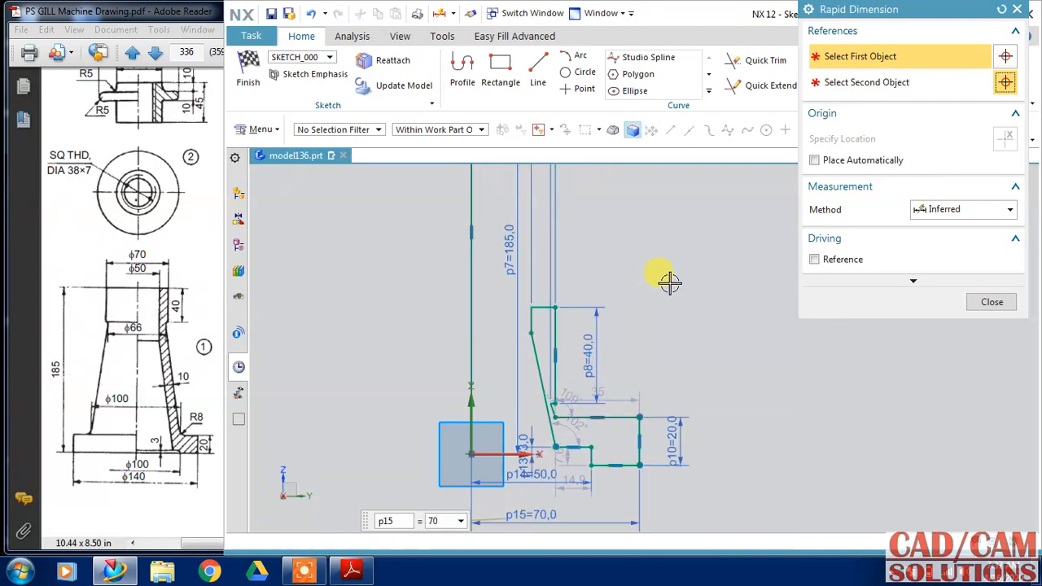
click(987, 302)
Step: Align the neck's top corner horizontally with the axis line's upper end and pull the outer slope's lower corner outward
scroll(758, 301, down, 2)
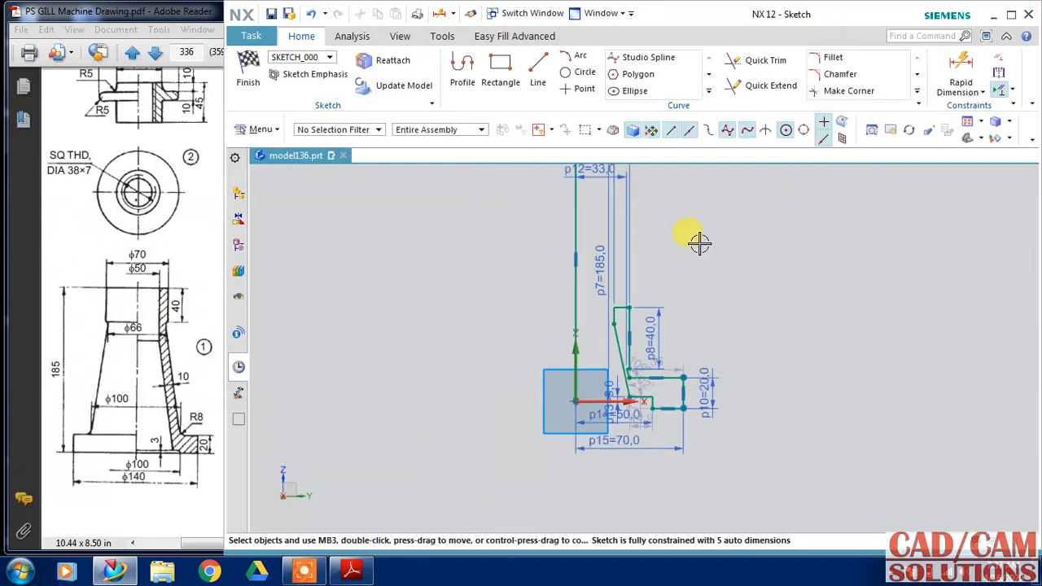
shift+middle_drag(698, 242, 656, 344)
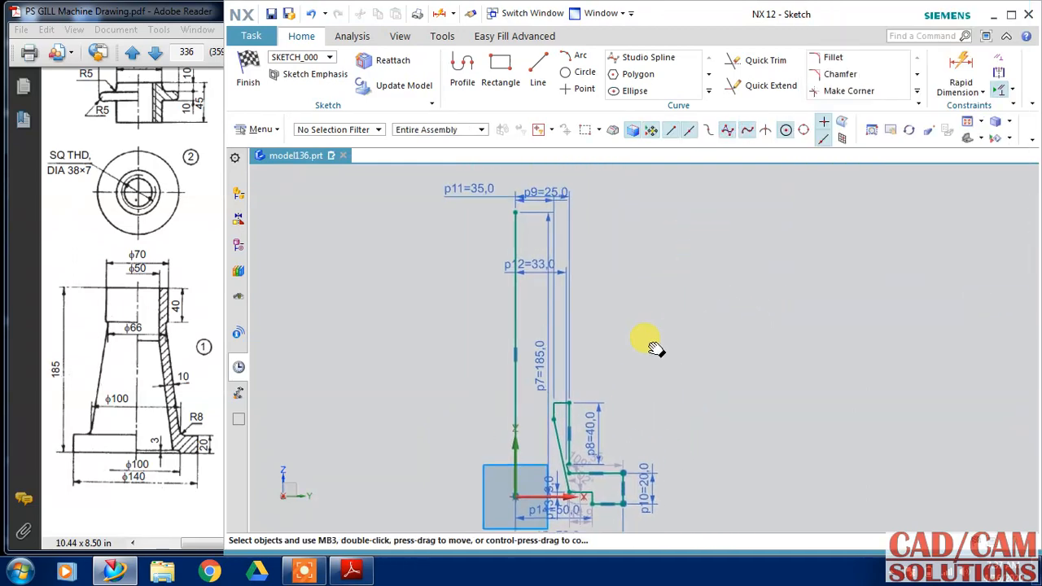
click(561, 402)
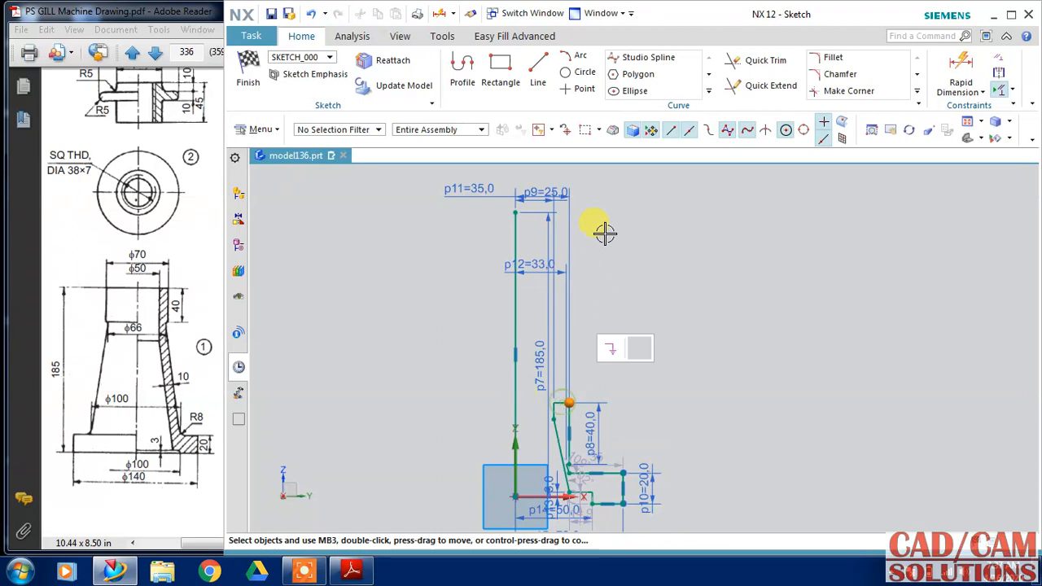
click(515, 212)
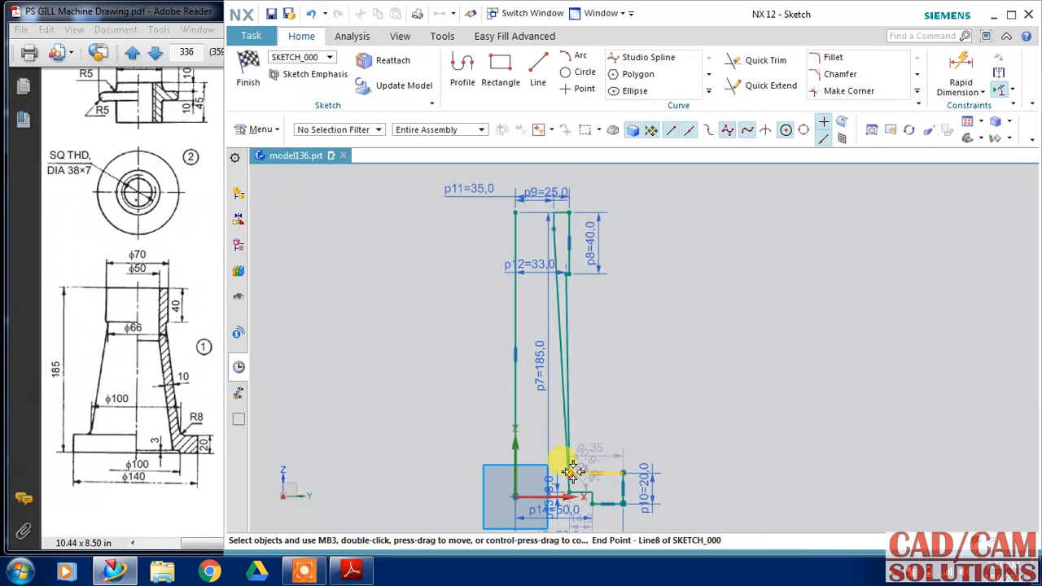
mouse_move(570, 461)
mouse_down()
mouse_move(589, 405)
mouse_move(594, 419)
mouse_up()
Step: Try to align the base recess ledge with the sketch's horizontal axis and undo that constraint
click(534, 496)
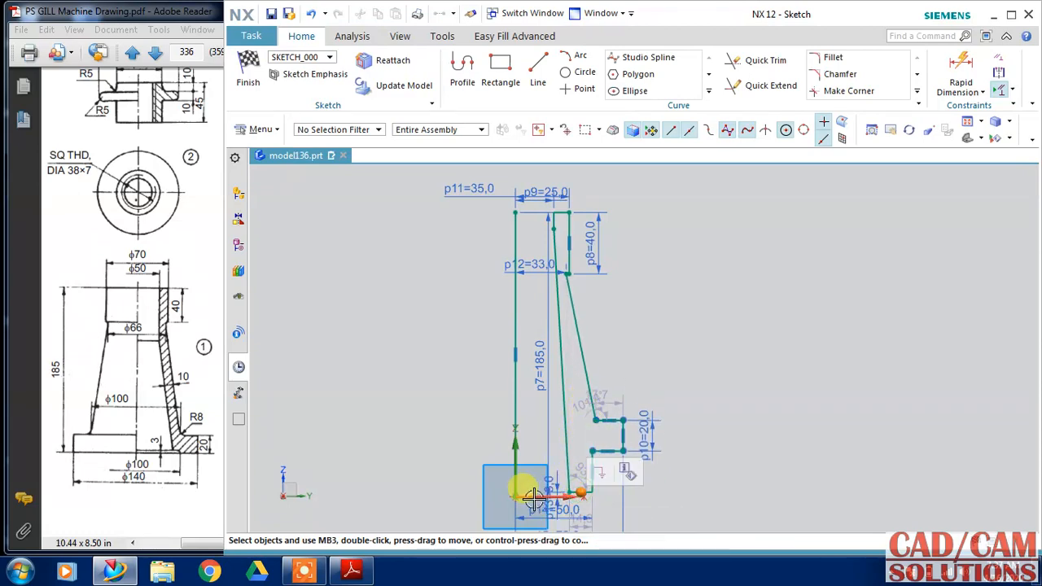
click(574, 469)
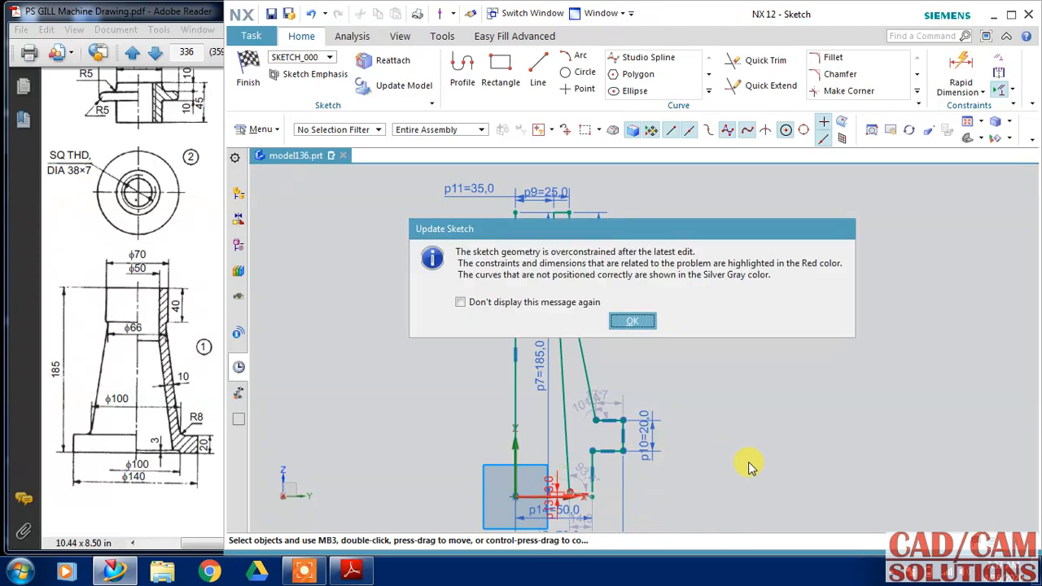
click(633, 321)
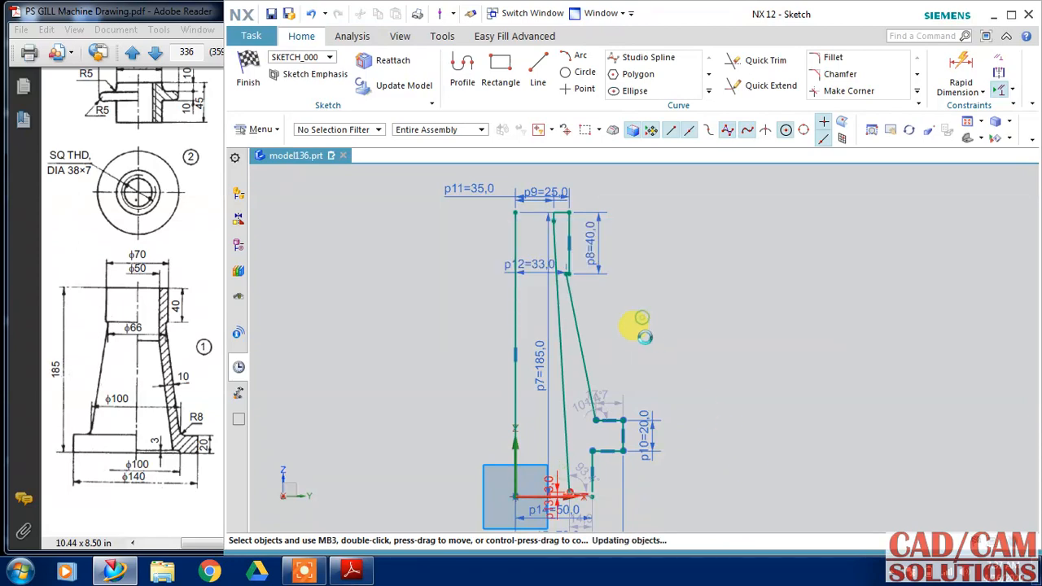
click(310, 17)
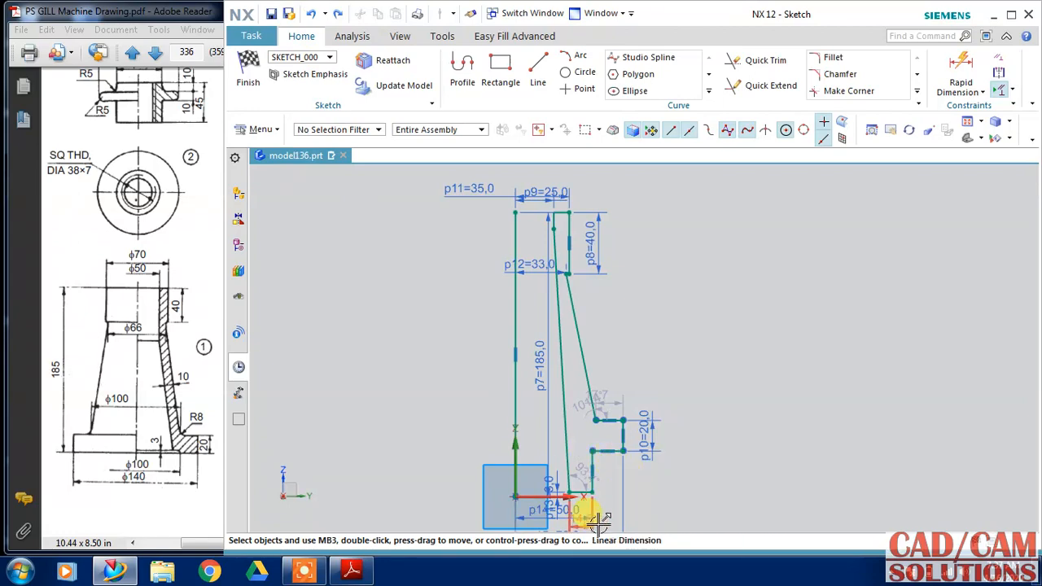
Step: Make the base flange's bottom edge collinear with the sketch's horizontal axis
scroll(623, 468, up, 2)
drag(610, 448, 610, 496)
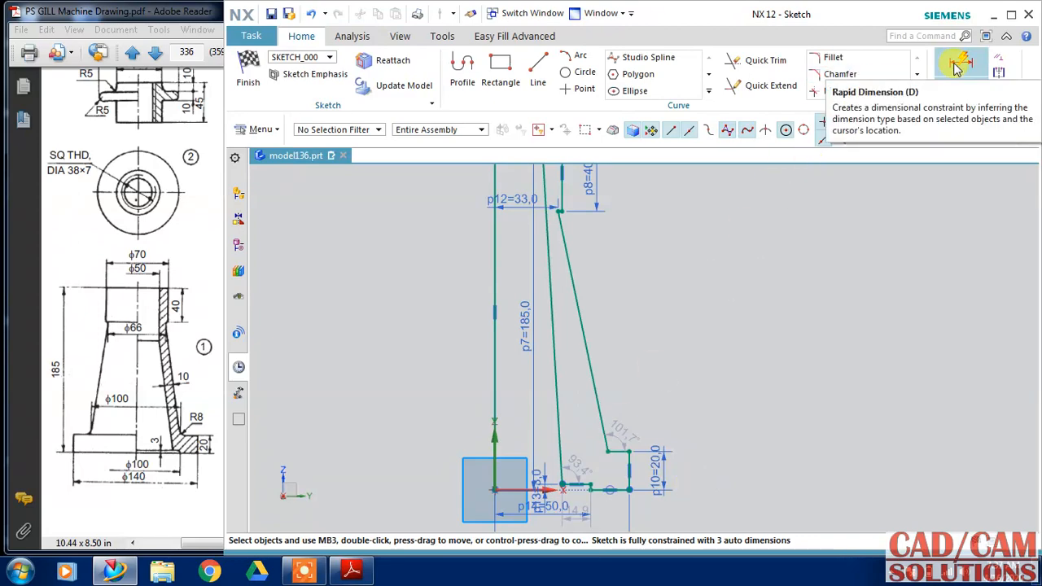
click(998, 61)
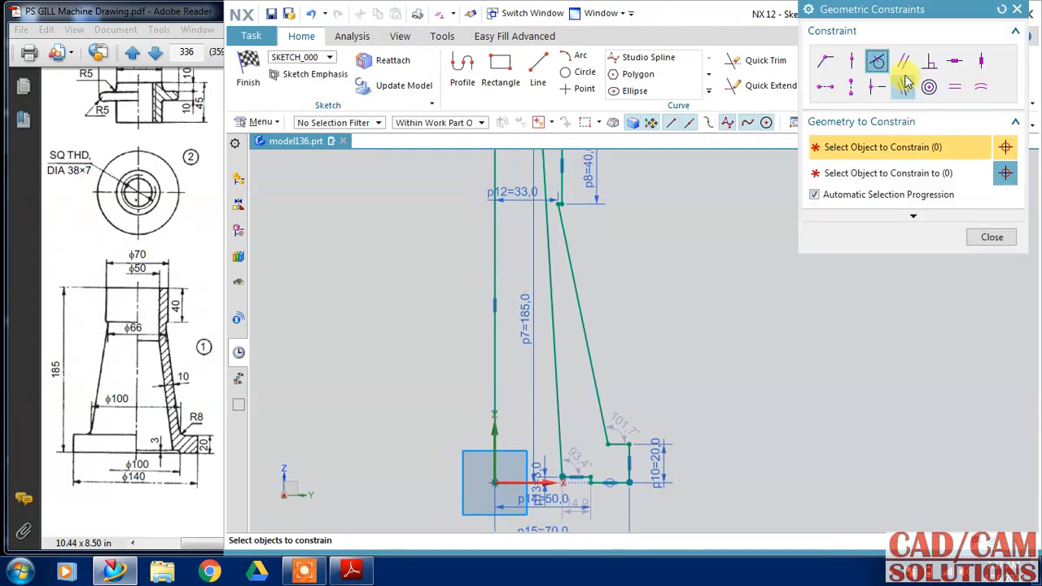
click(981, 237)
Step: Dimension the horizontal distance from the axis line to the outer slope's lower end and set it to 50 mm
click(960, 61)
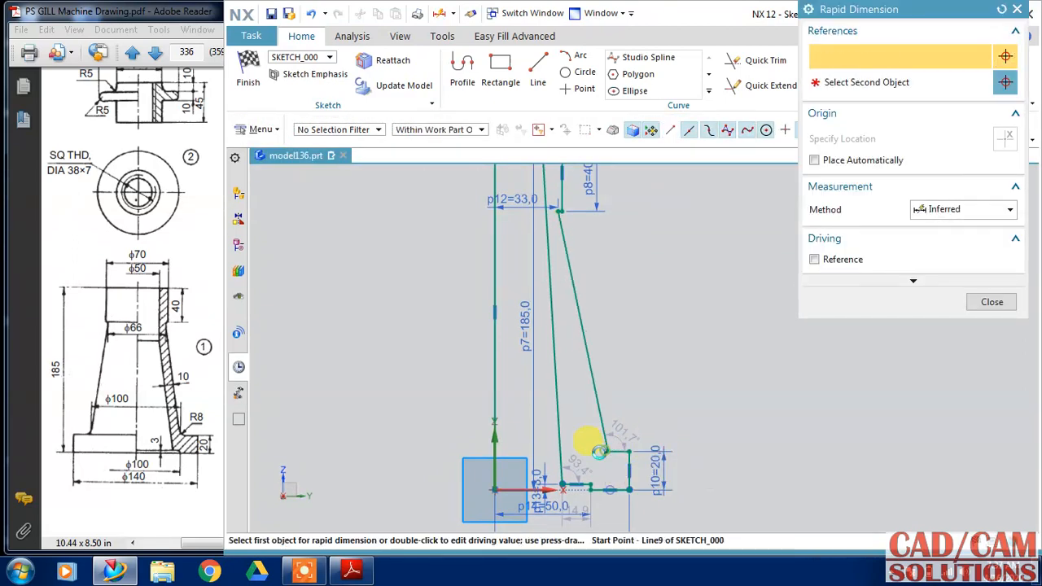
click(595, 441)
click(496, 445)
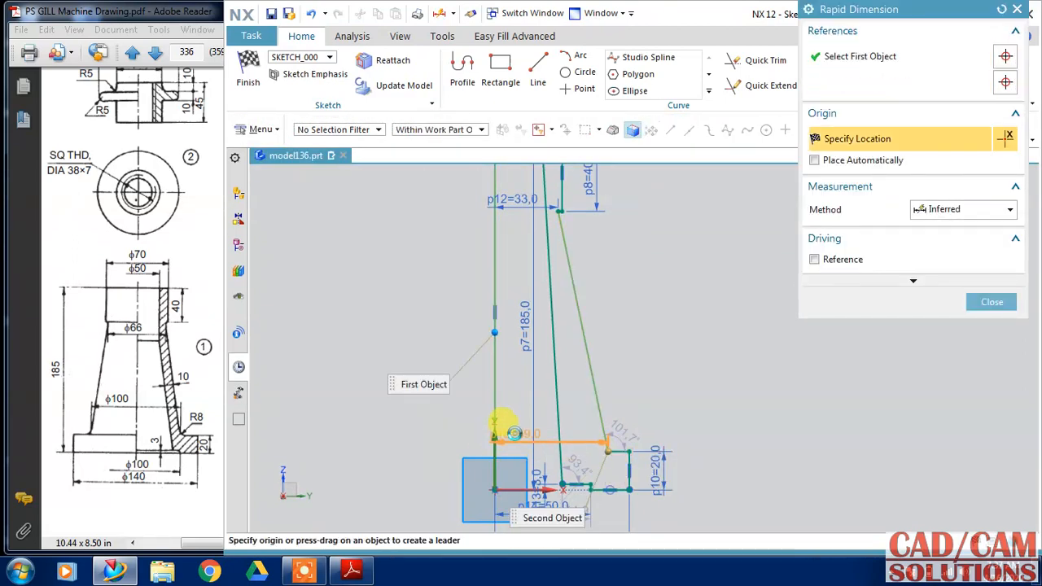
click(515, 433)
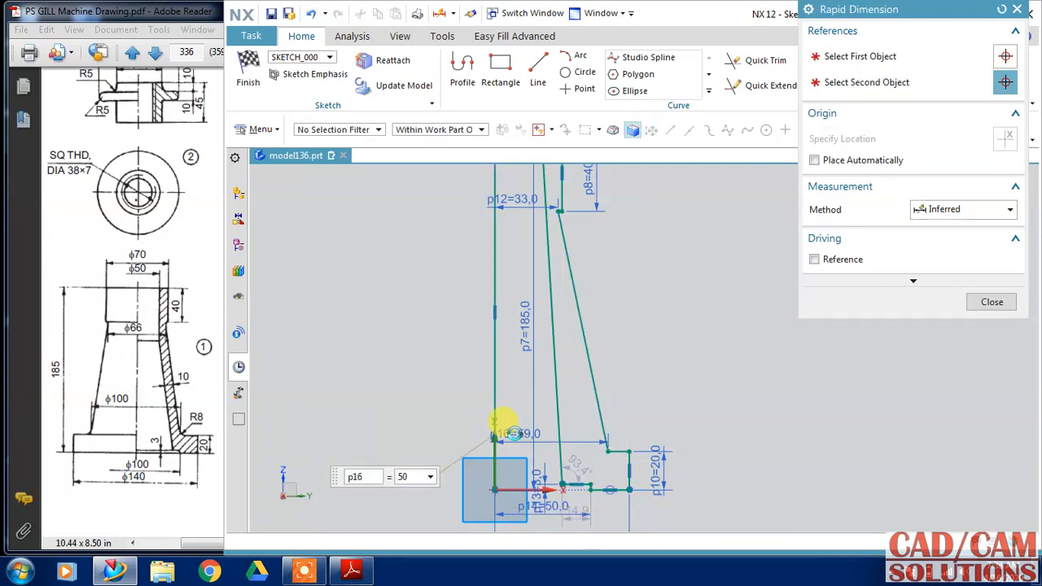
text(50)
key(Return)
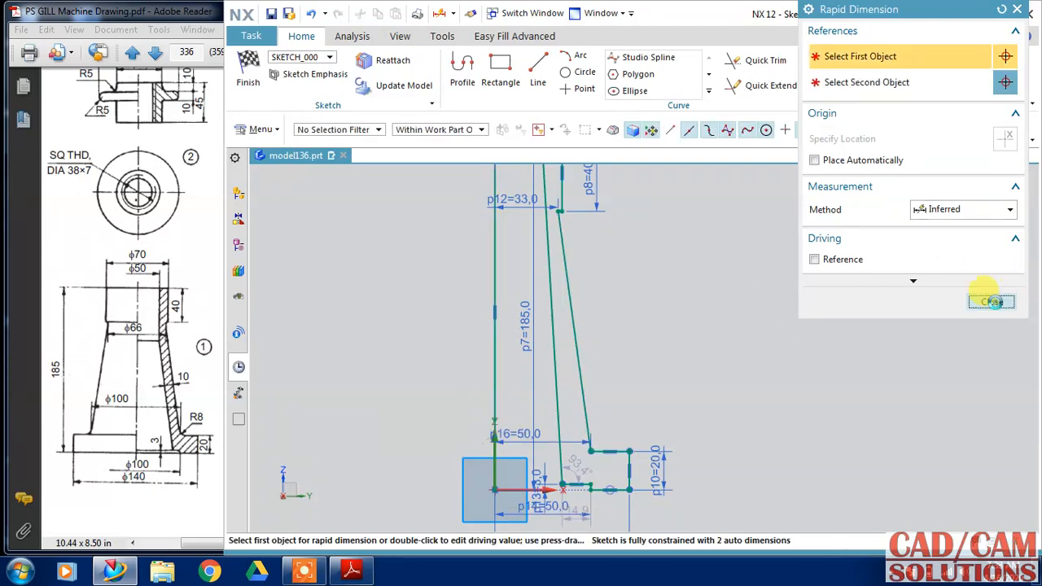
click(991, 302)
Step: Constrain the inner slope line parallel to the outer slope line of the half-section profile
click(999, 71)
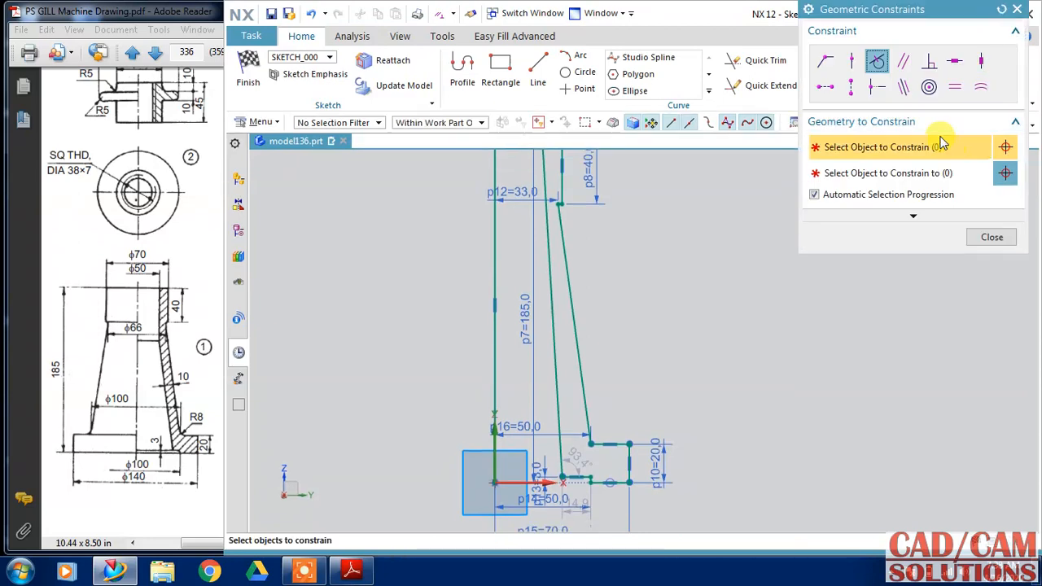
click(900, 70)
click(556, 328)
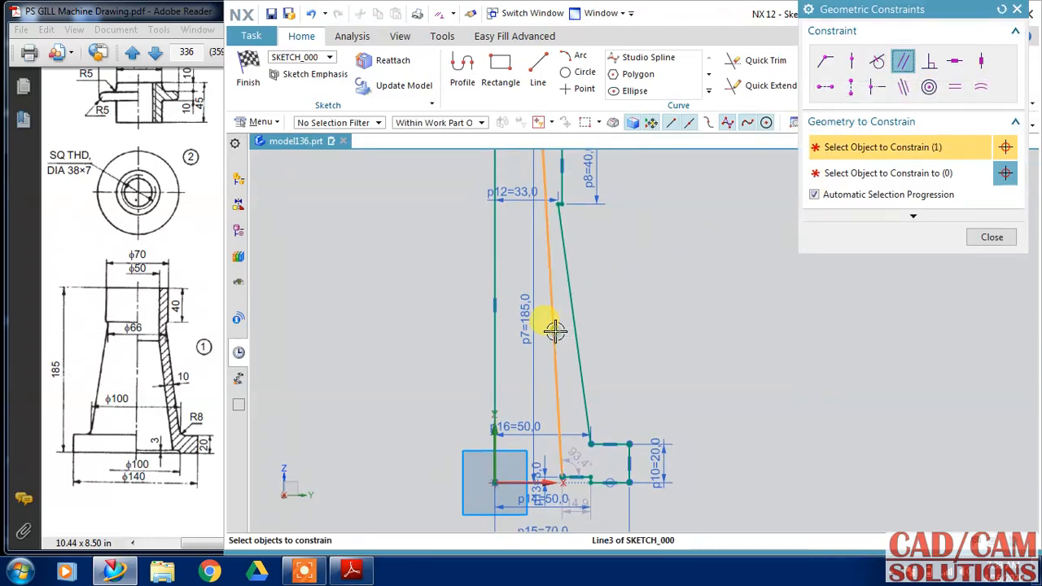
click(573, 326)
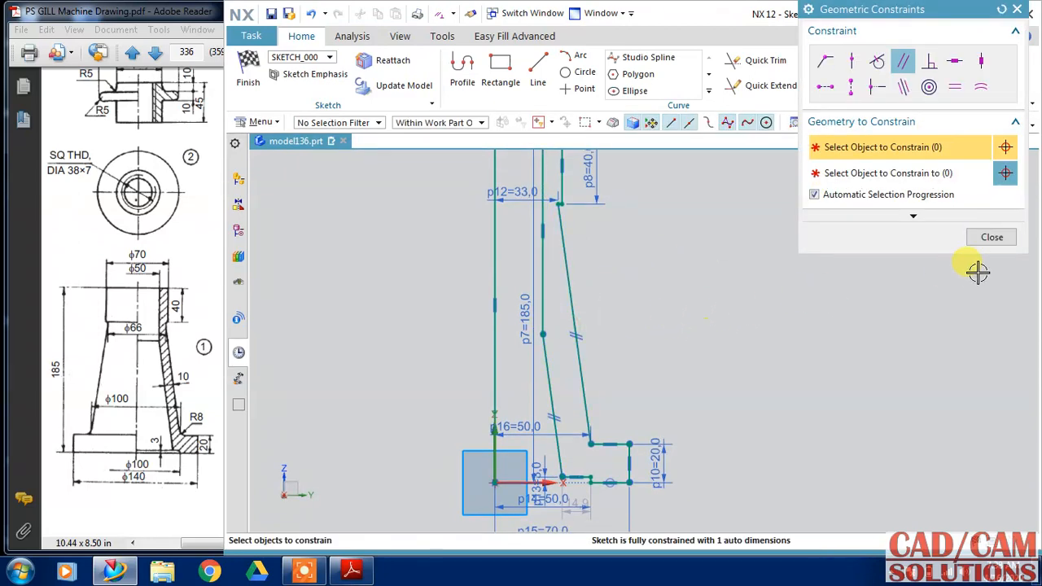
click(991, 237)
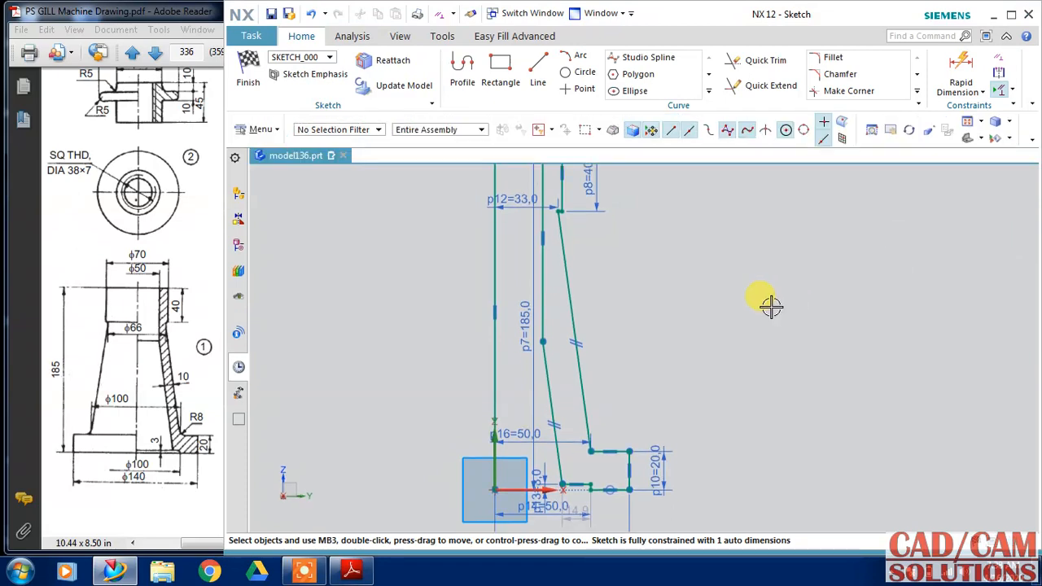
Step: Dimension the wall thickness between the two parallel slope lines as 10 mm and finish the sketch
click(961, 65)
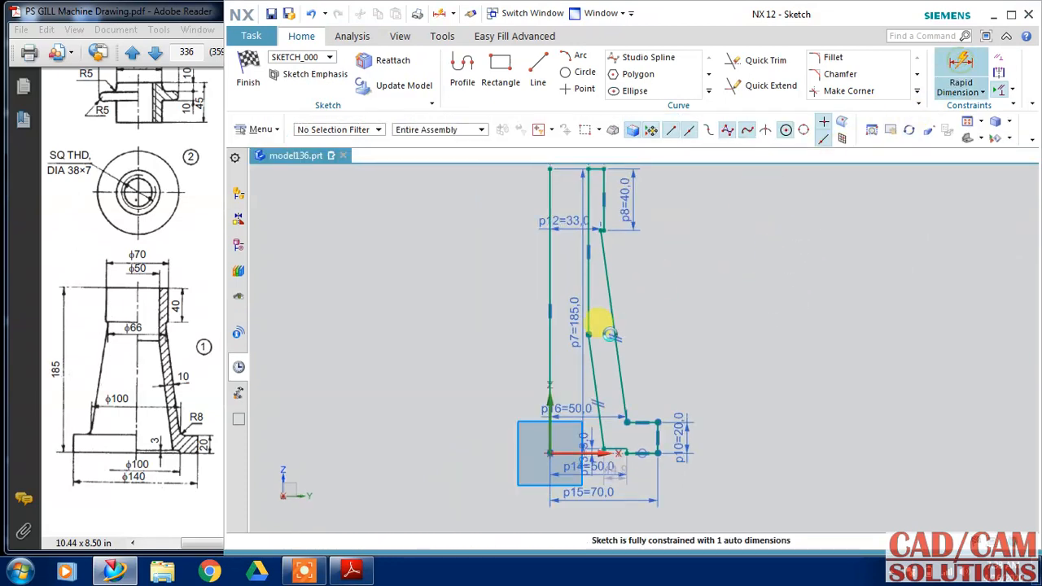
click(600, 335)
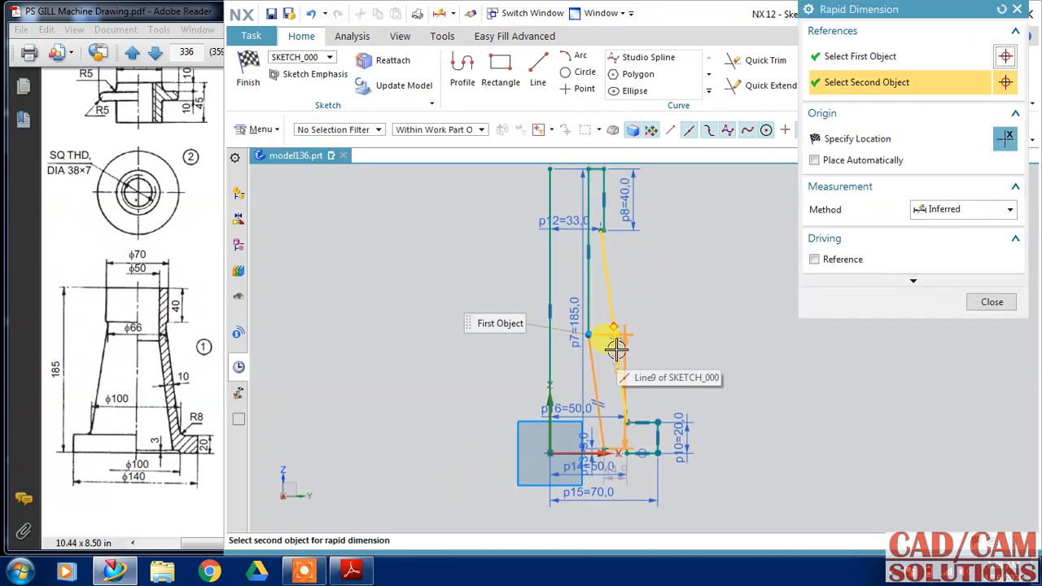
click(619, 334)
click(667, 329)
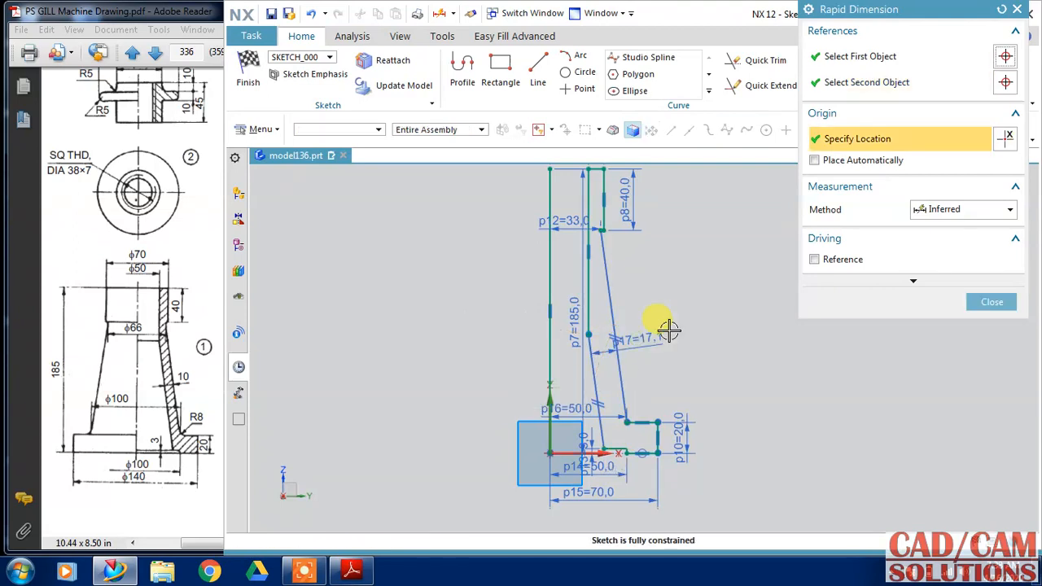
text(10)
key(Return)
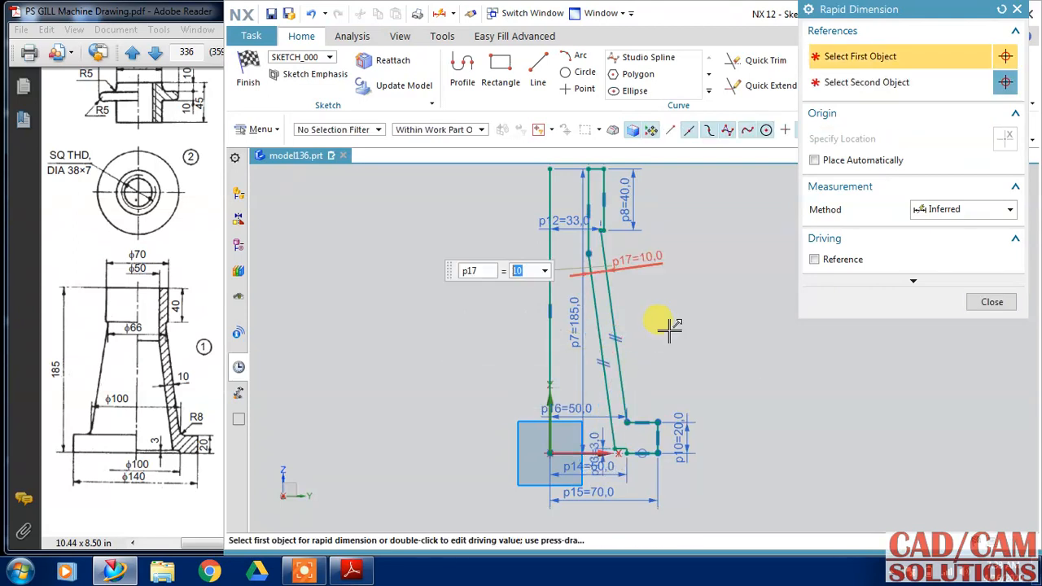
click(989, 301)
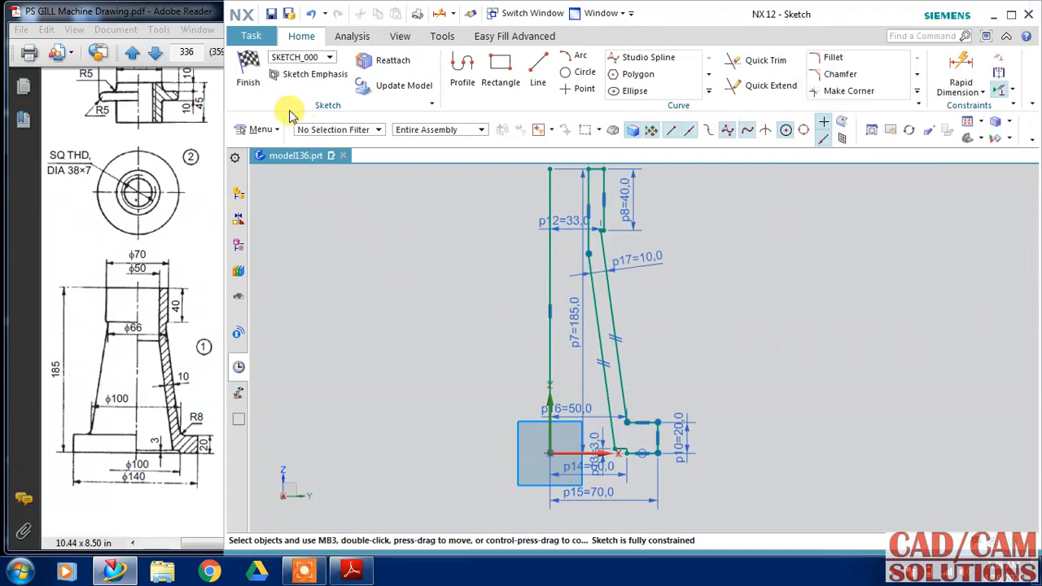
click(251, 79)
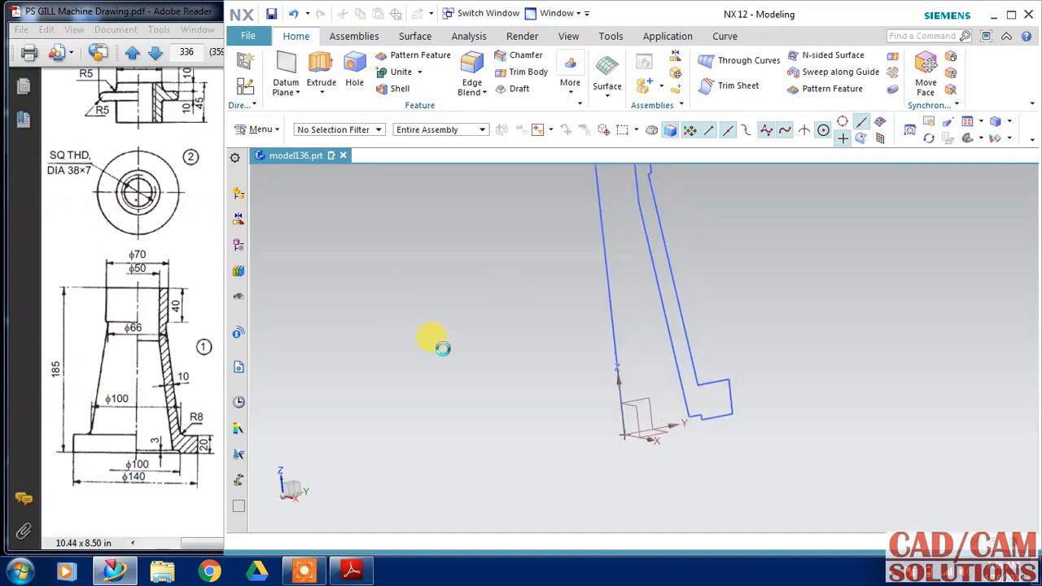
Step: Revolve the closed half-section profile 360° about the vertical axis line into a solid body
click(321, 92)
click(329, 133)
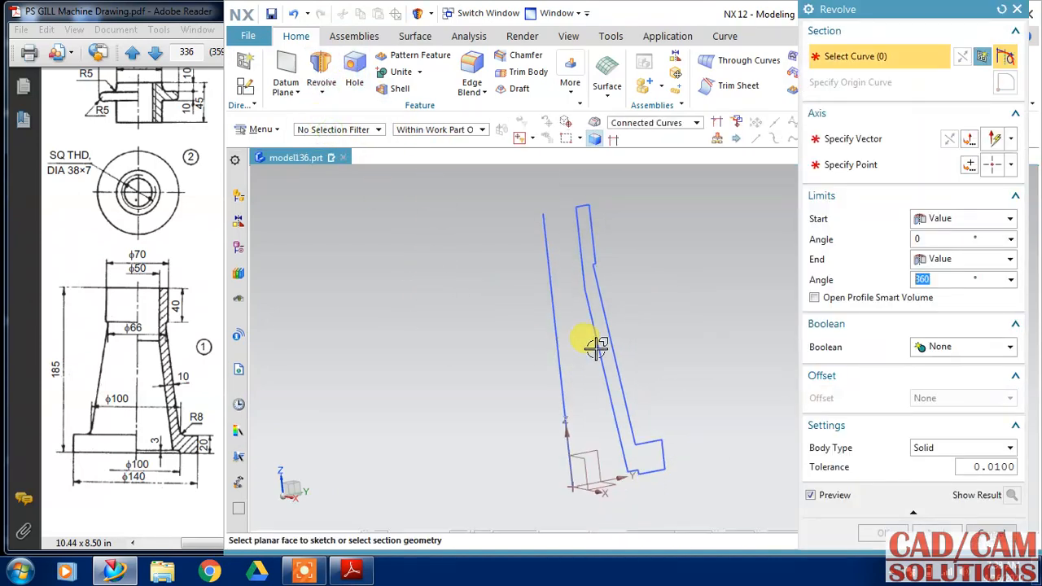
click(629, 312)
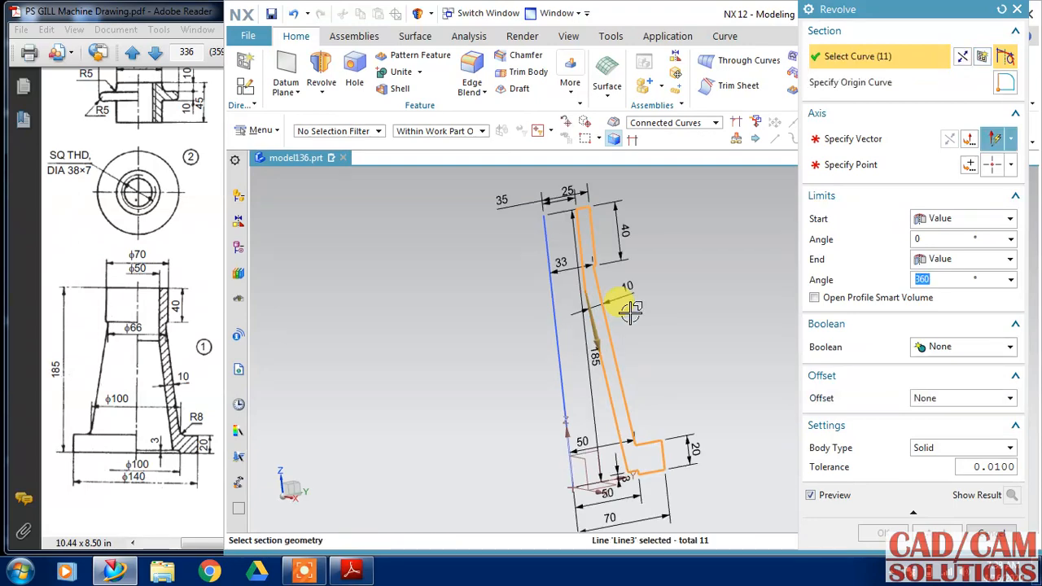
middle_click(629, 312)
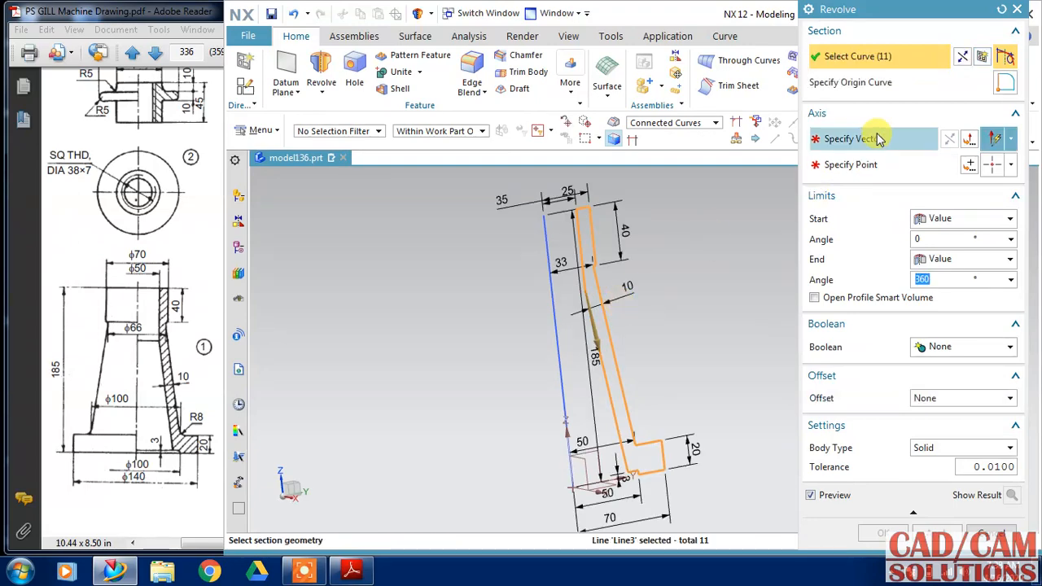
click(557, 363)
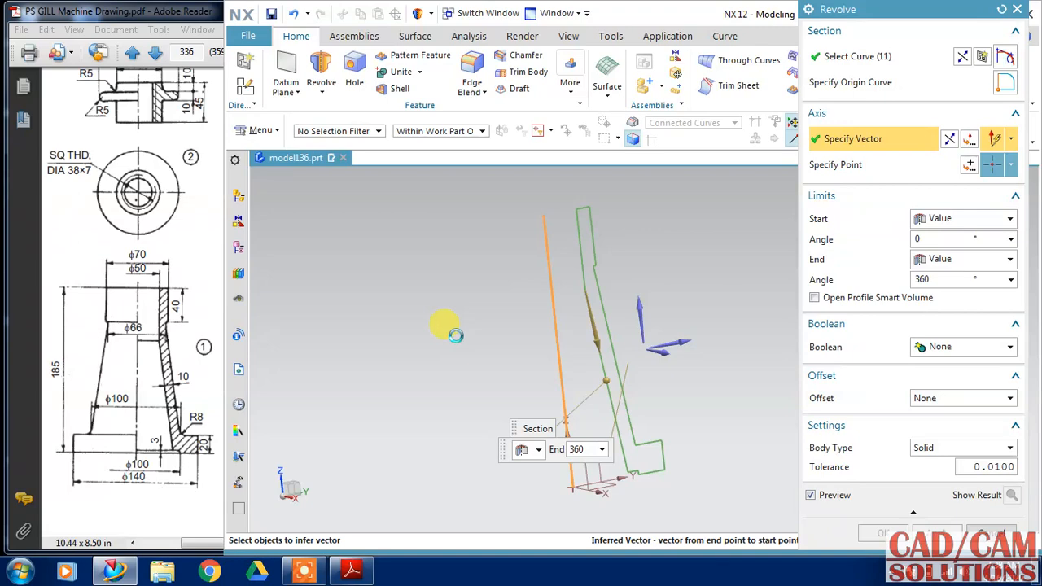
middle_click(767, 438)
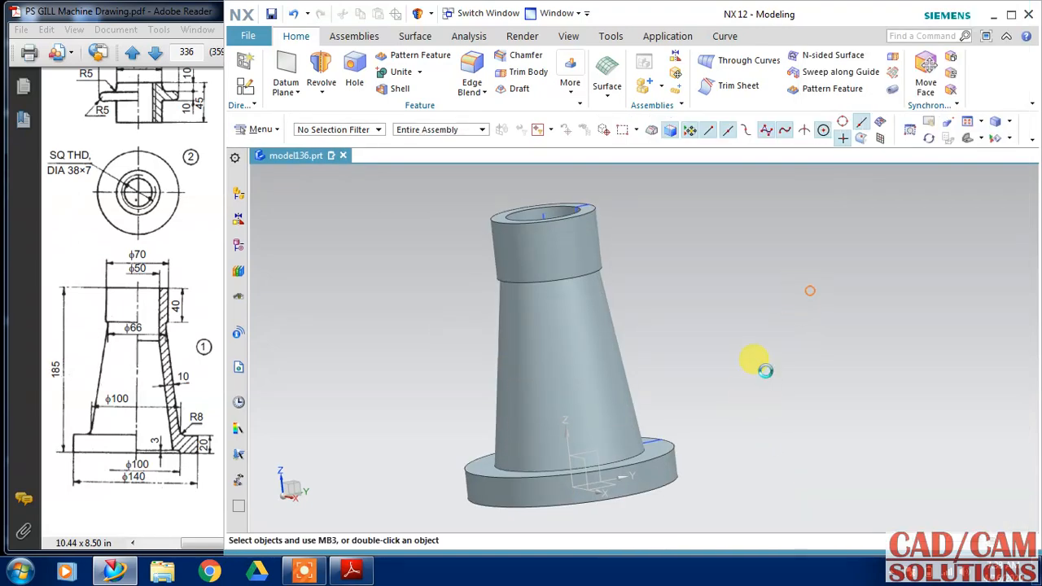
Step: Apply an 8 mm edge blend where the tapered body meets the top of the base flange
middle_drag(765, 370, 799, 353)
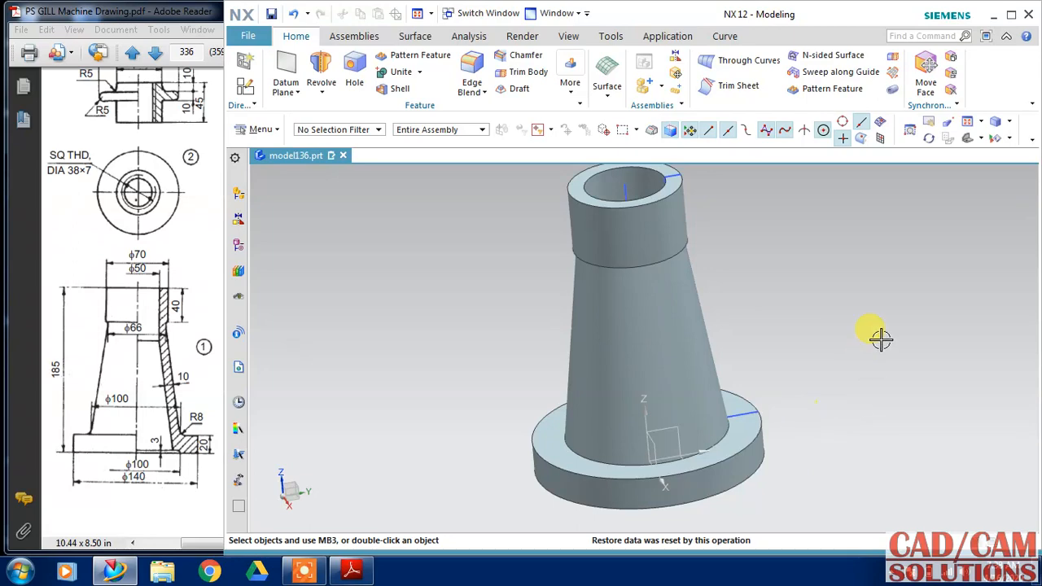
click(472, 71)
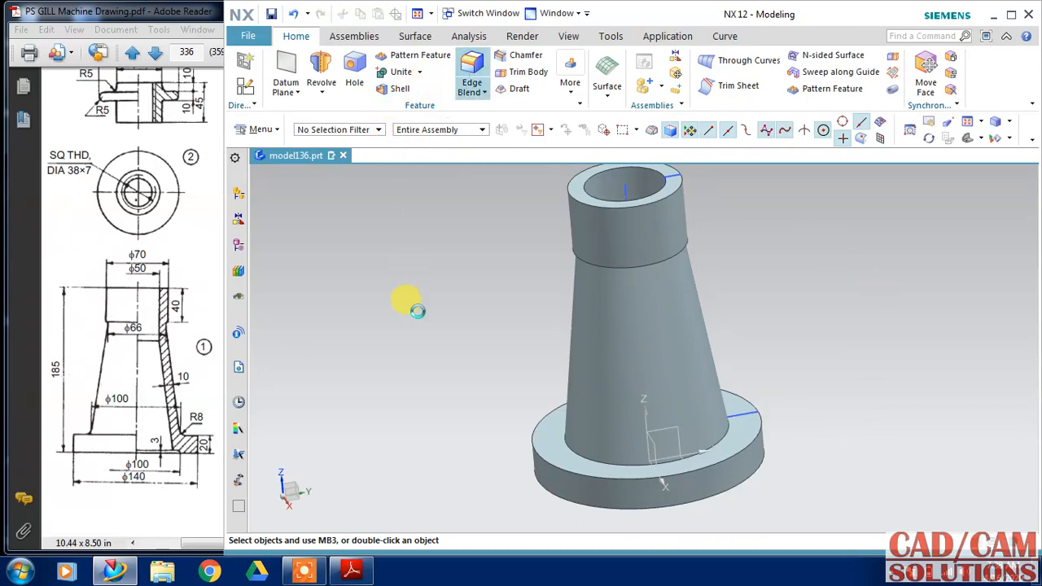
click(573, 438)
text(8)
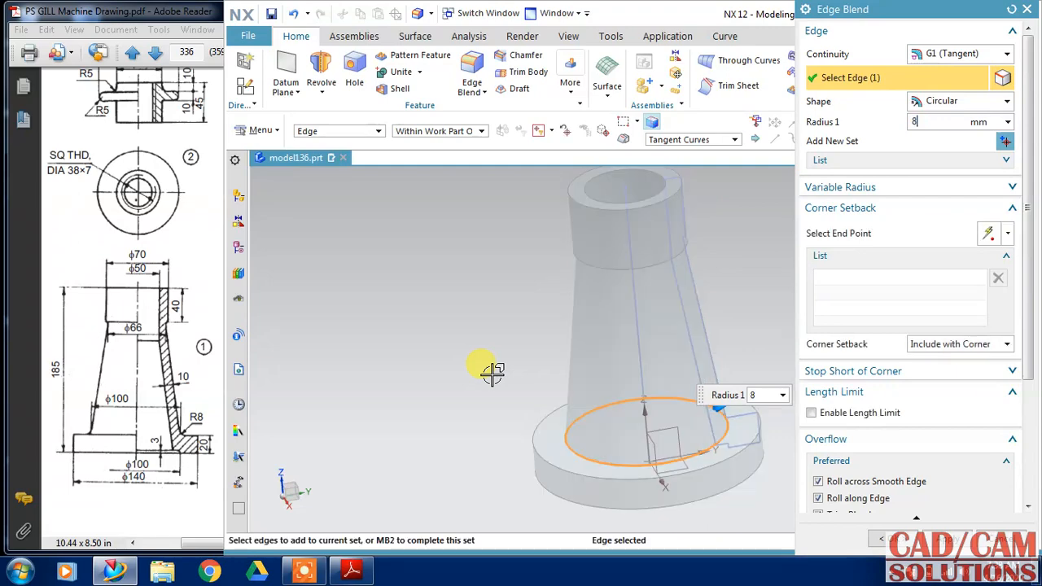
click(878, 541)
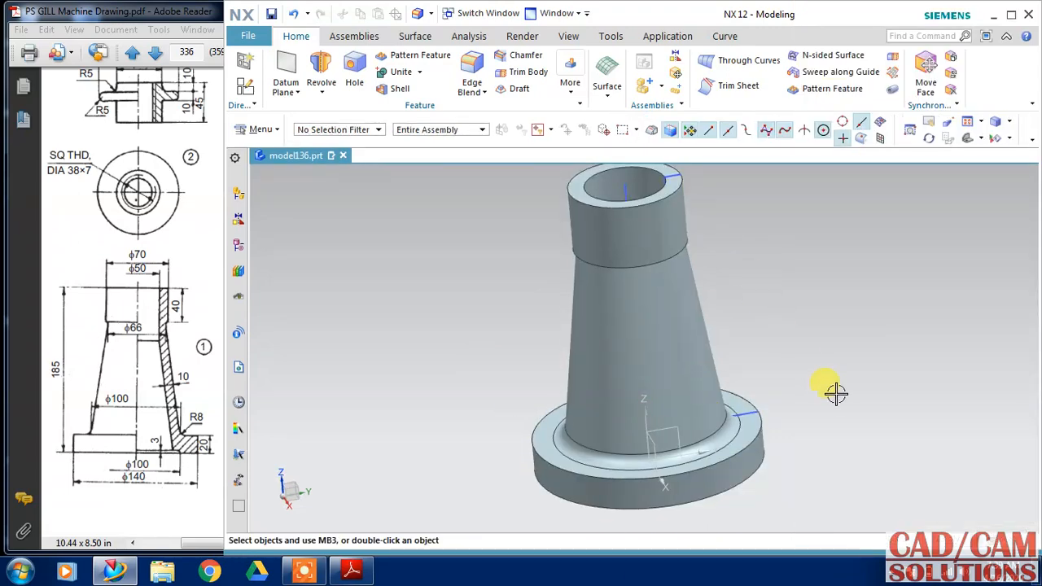
Step: Apply a 3 mm edge blend to the inside circular corner edge of the recess in the base's underside
middle_drag(838, 436, 849, 380)
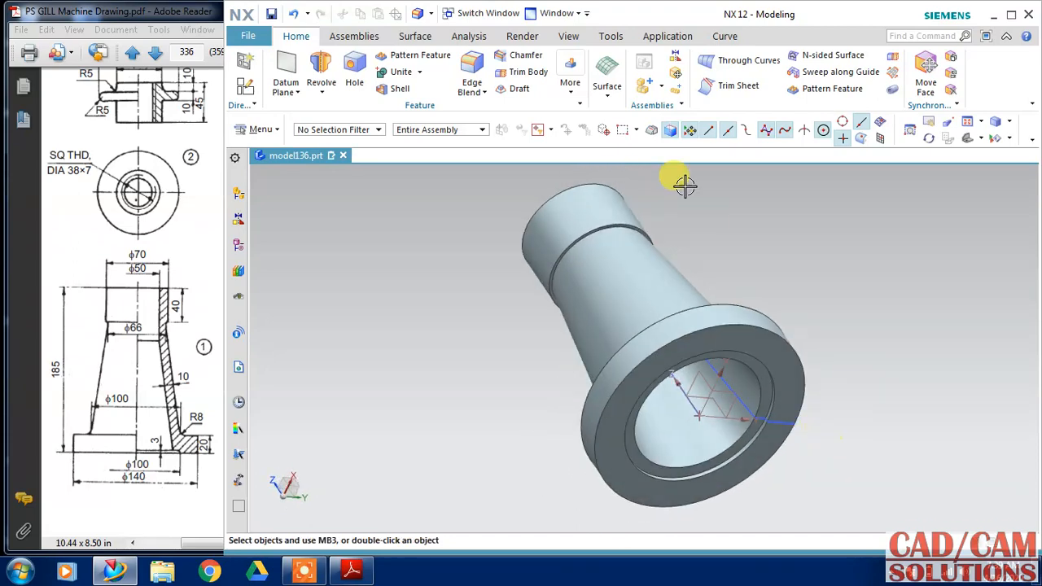
click(471, 73)
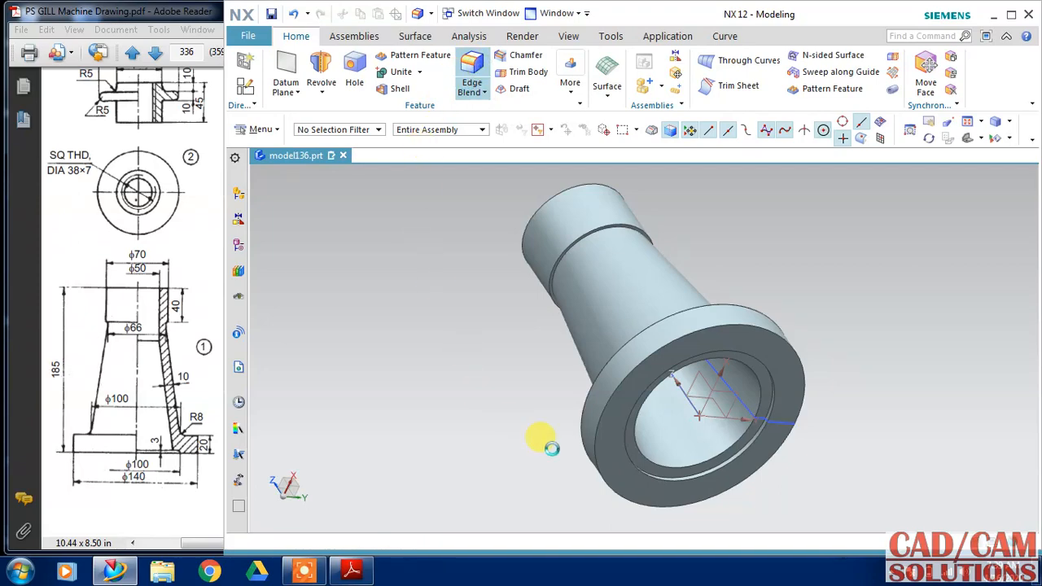
scroll(736, 468, up, 2)
click(739, 448)
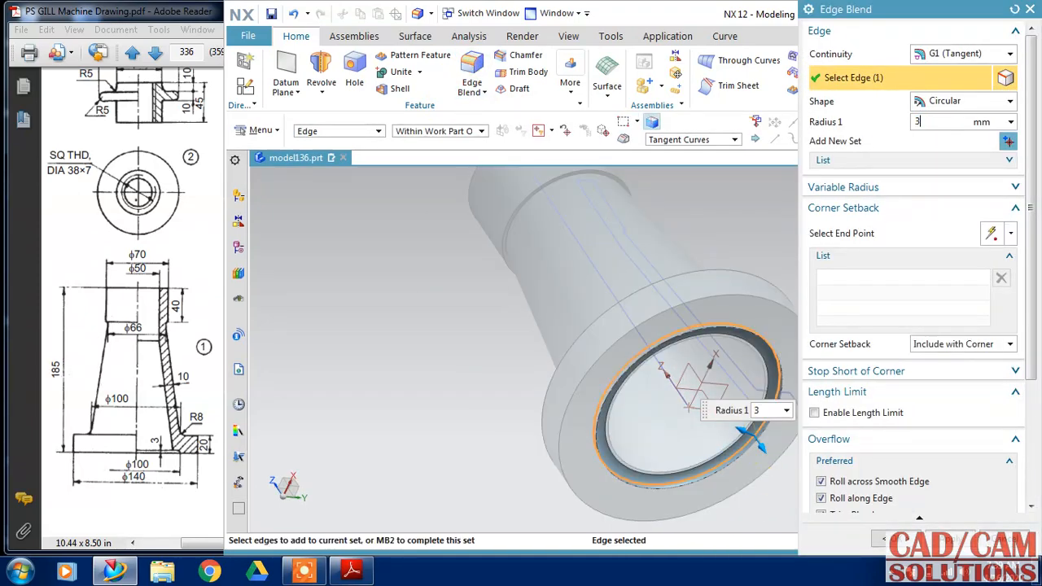
click(919, 521)
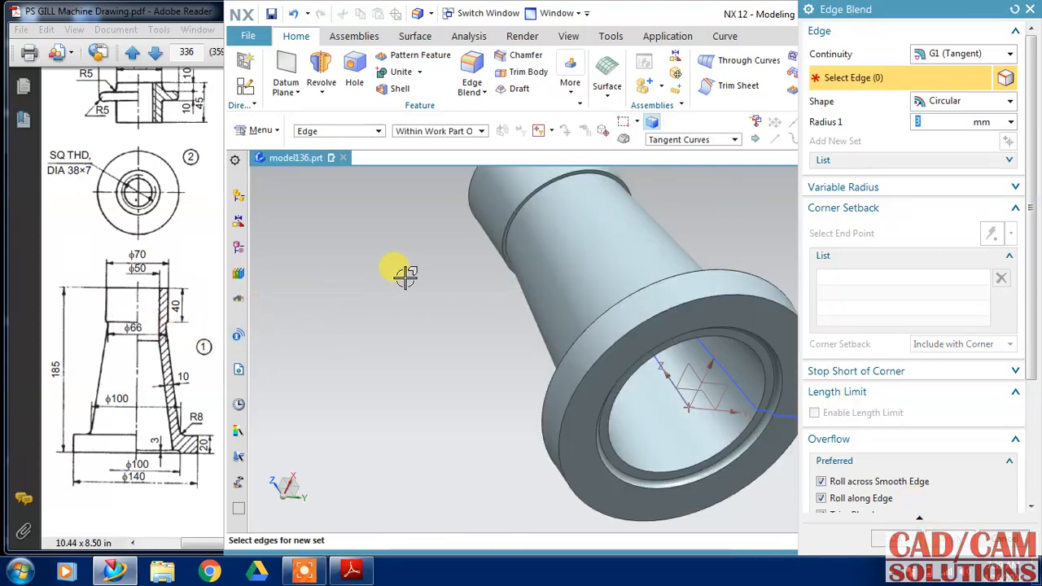
Step: Apply a 2 mm edge blend to the inner edge of the step where the collar meets the tapered body
middle_drag(416, 293, 400, 302)
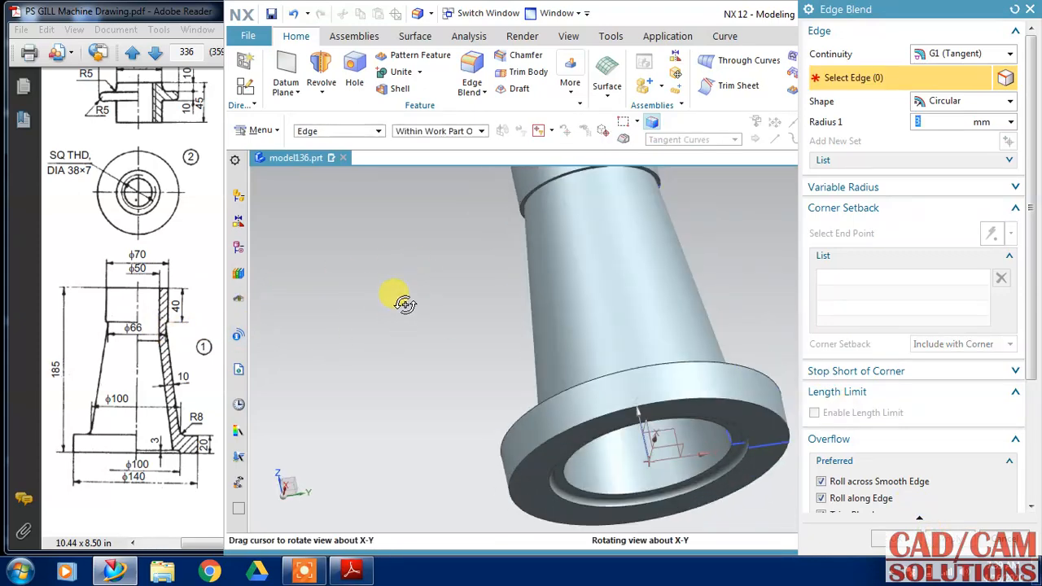
click(537, 189)
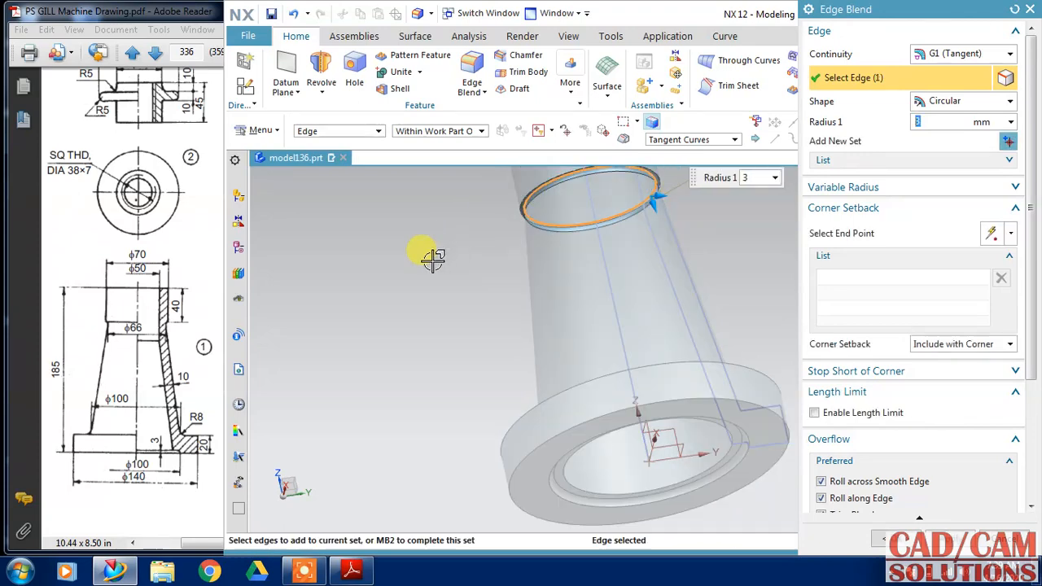
mouse_move(456, 310)
middle_down()
mouse_move(453, 251)
mouse_move(465, 312)
mouse_move(464, 302)
middle_up()
scroll(547, 186, up, 3)
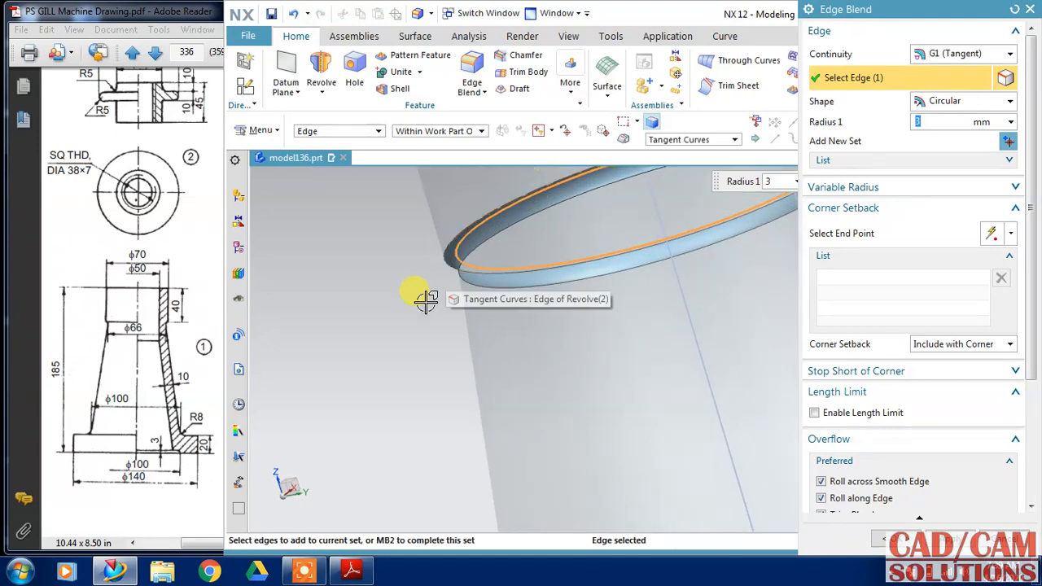
scroll(407, 326, down, 1)
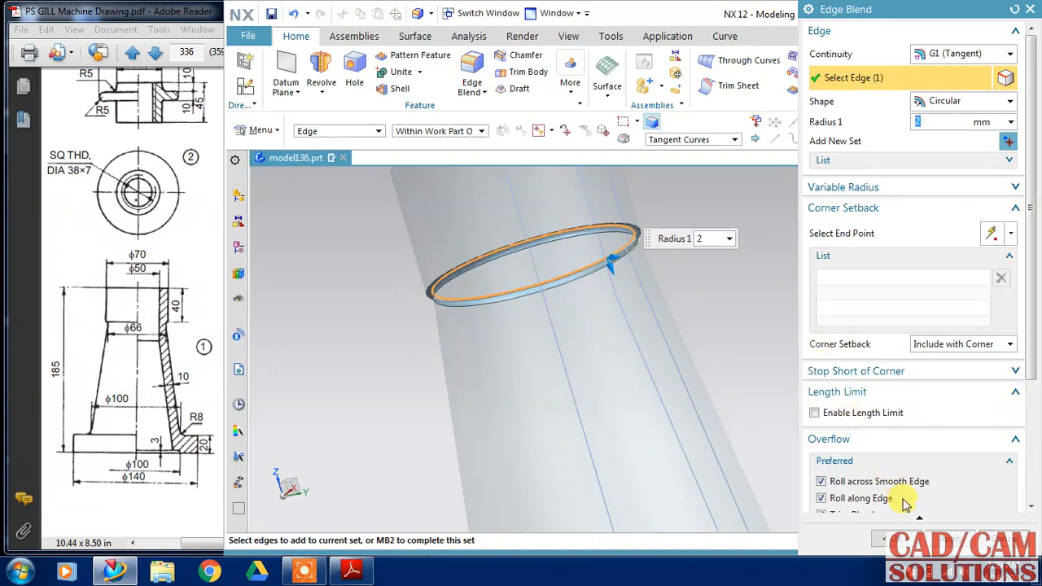
click(905, 537)
Step: Maximize the modeling window and hide the profile sketch so only the solid body is displayed
scroll(854, 302, down, 3)
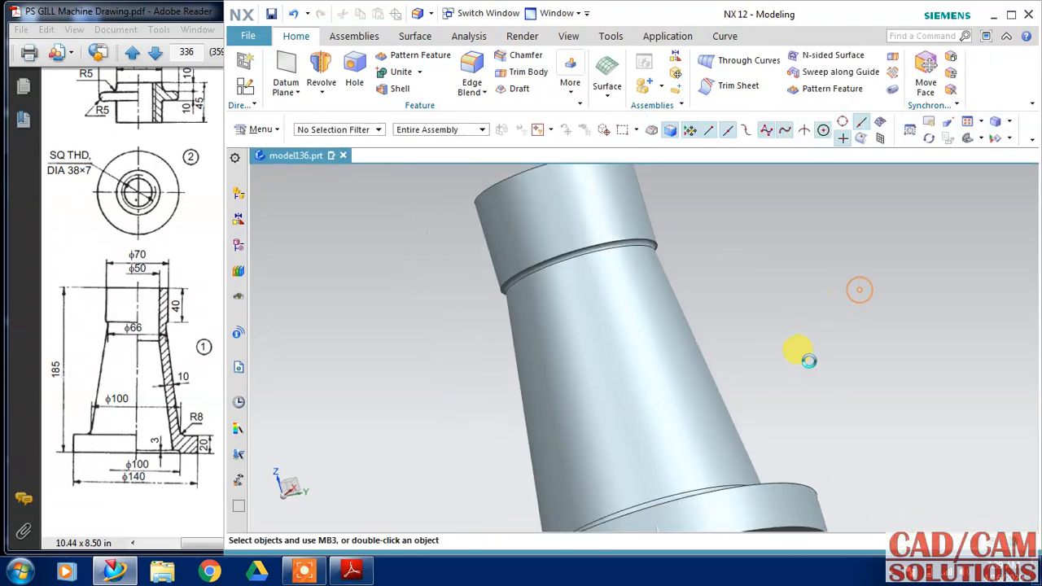
middle_drag(803, 355, 712, 295)
double_click(674, 18)
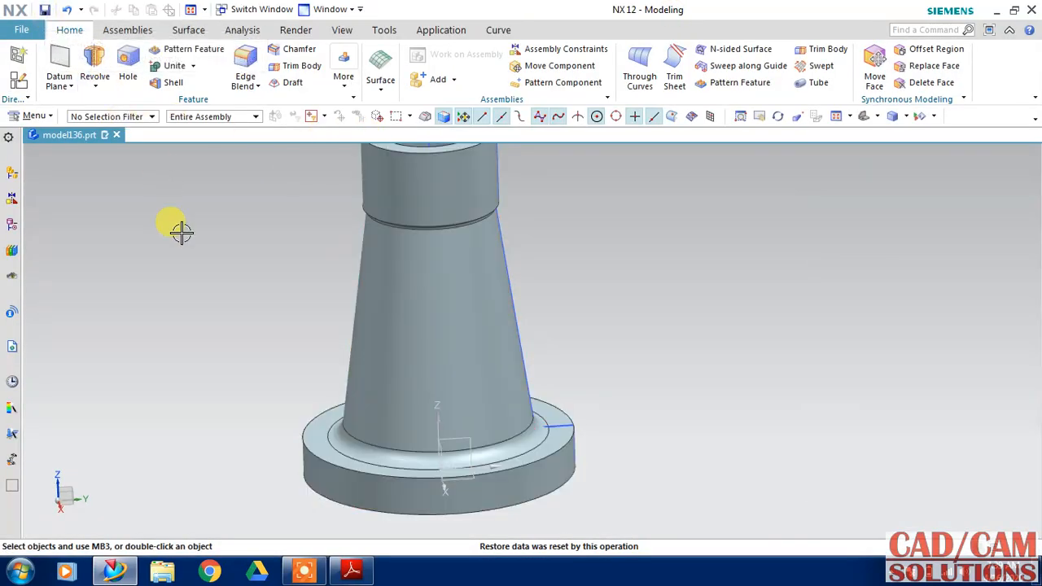
scroll(716, 367, down, 3)
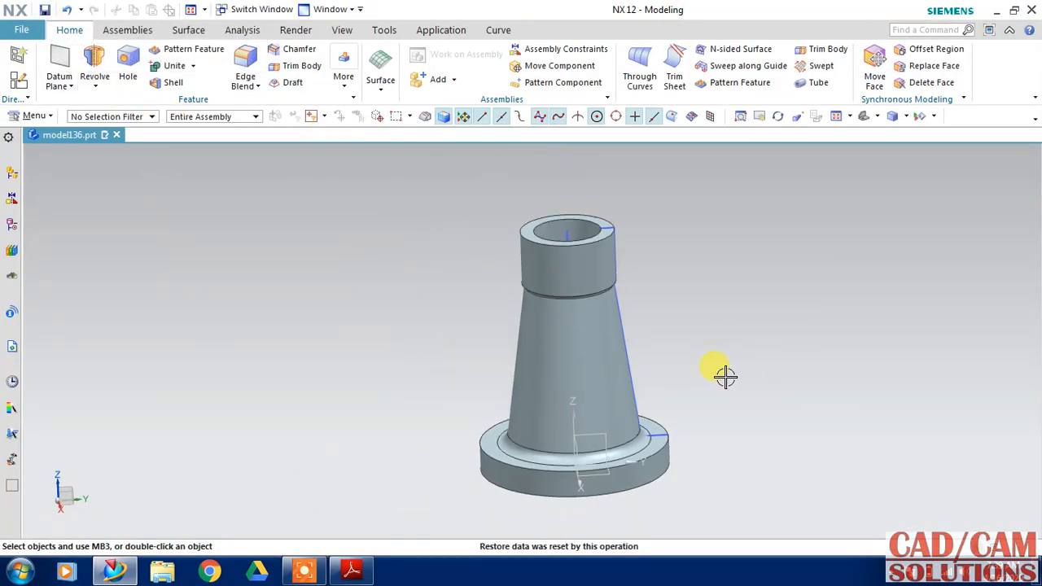
scroll(725, 377, up, 1)
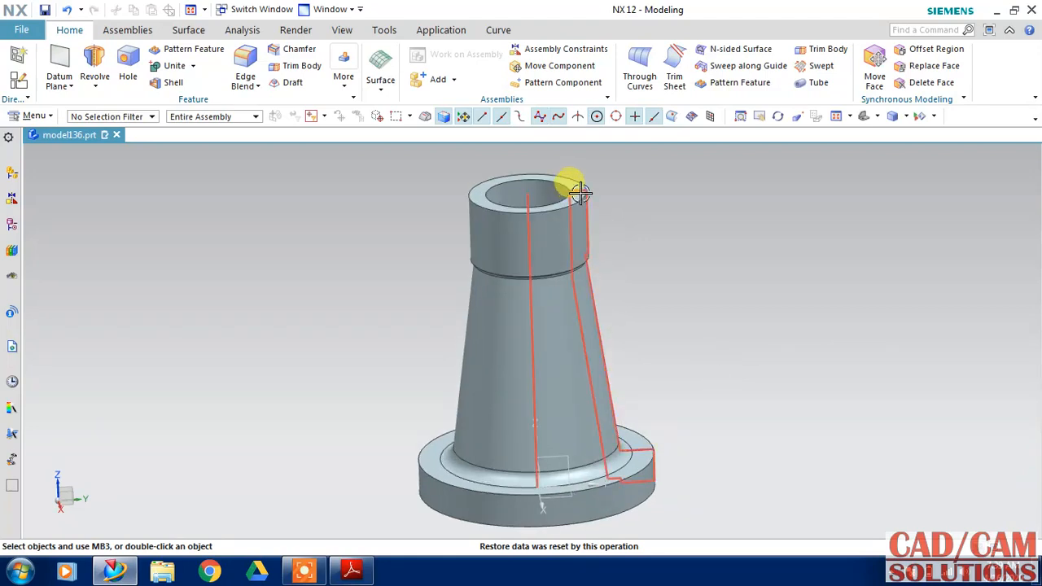
click(568, 248)
key(ctrl+b)
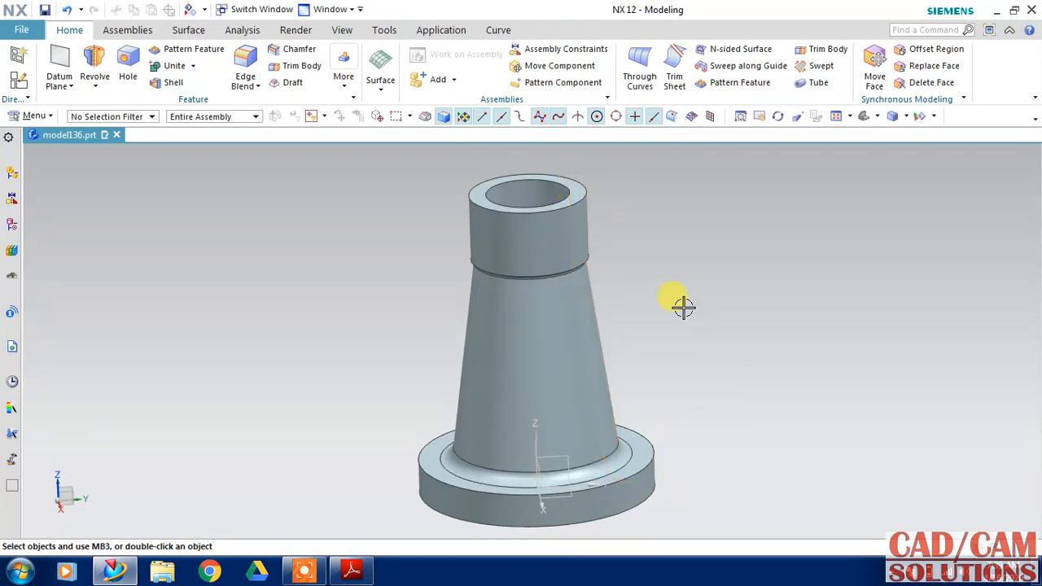